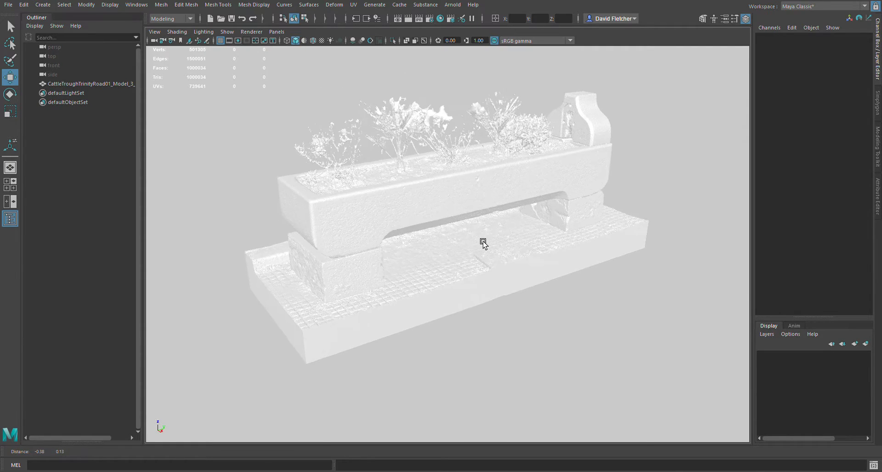
# - Examine the cattle trough scan from several angles, including its supports and paved base
pyautogui.keyDown('alt'); pyautogui.moveTo(483, 241); pyautogui.dragTo(489, 245, button='middle'); pyautogui.keyUp('alt')
pyautogui.keyDown('alt'); pyautogui.moveTo(488, 245); pyautogui.dragTo(485, 250); pyautogui.keyUp('alt')
pyautogui.keyDown('alt'); pyautogui.moveTo(480, 261); pyautogui.dragTo(487, 253, button='middle'); pyautogui.keyUp('alt')
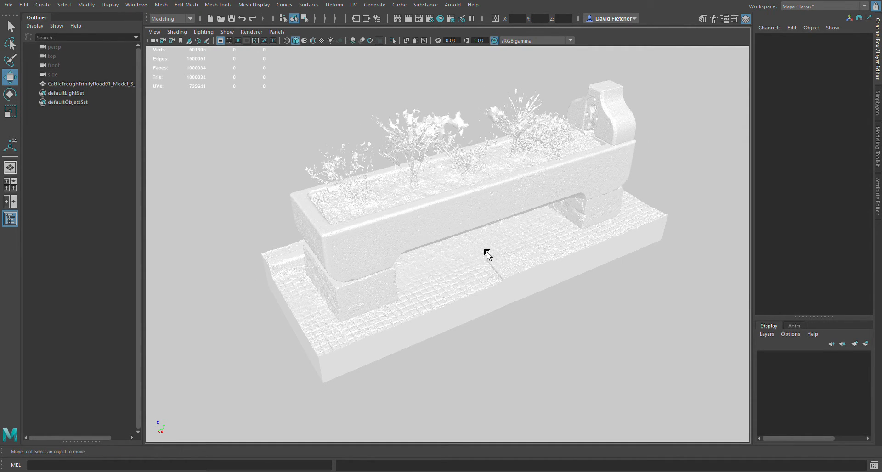
pyautogui.keyDown('alt'); pyautogui.moveTo(460, 250); pyautogui.dragTo(480, 226); pyautogui.keyUp('alt')
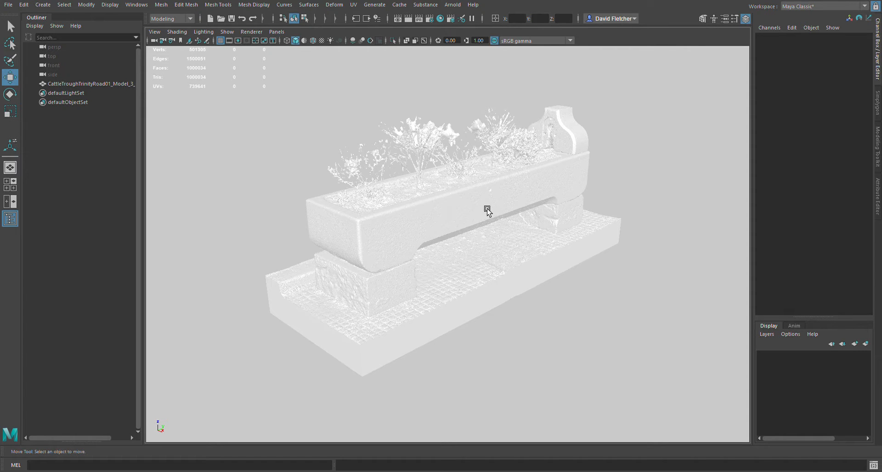
pyautogui.click(488, 210)
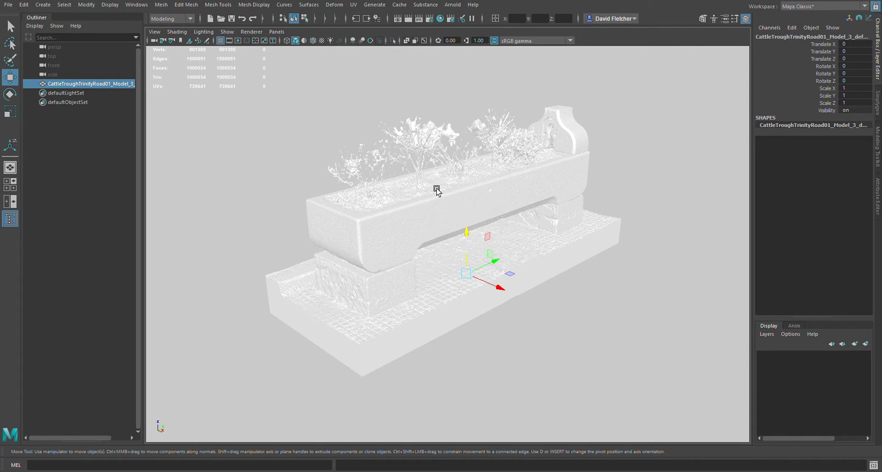
pyautogui.keyDown('alt'); pyautogui.moveTo(437, 190); pyautogui.dragTo(473, 222); pyautogui.keyUp('alt')
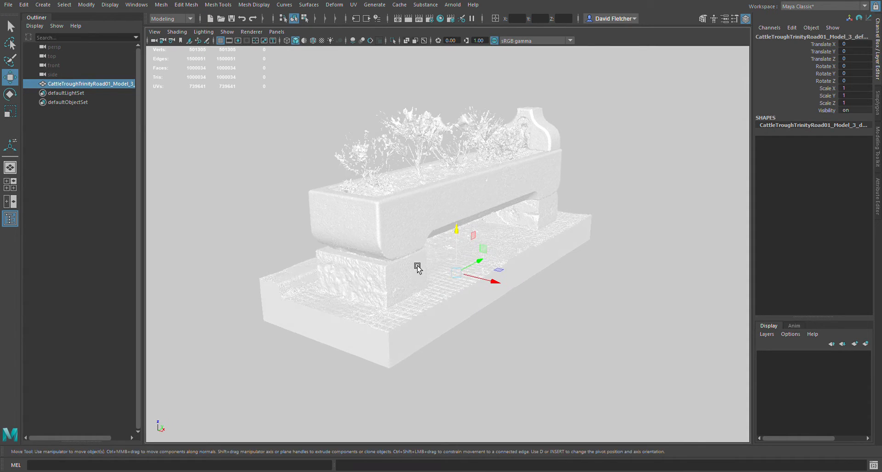
pyautogui.keyDown('alt'); pyautogui.moveTo(417, 268); pyautogui.dragTo(439, 249); pyautogui.keyUp('alt')
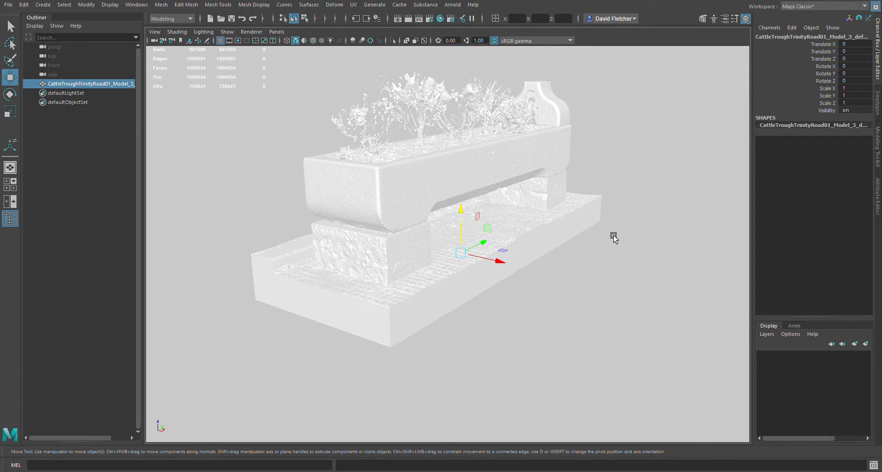
pyautogui.keyDown('alt'); pyautogui.moveTo(614, 238); pyautogui.dragTo(500, 219); pyautogui.keyUp('alt')
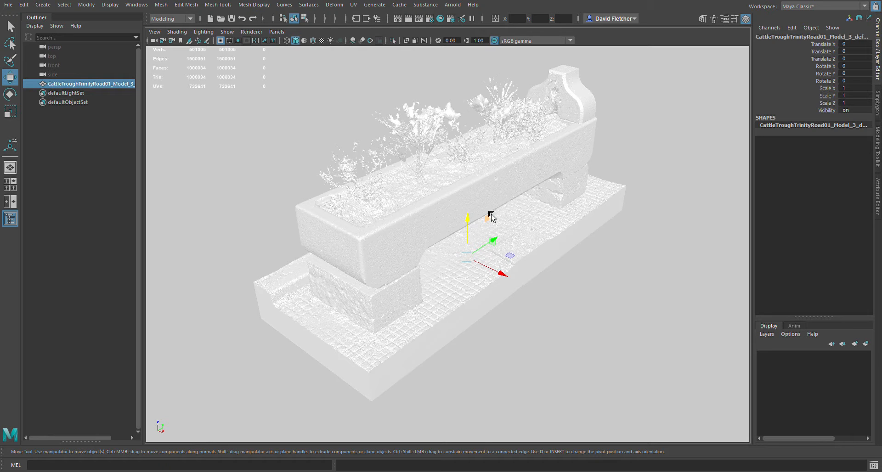
pyautogui.keyDown('alt'); pyautogui.moveTo(354, 341); pyautogui.dragTo(321, 333); pyautogui.keyUp('alt')
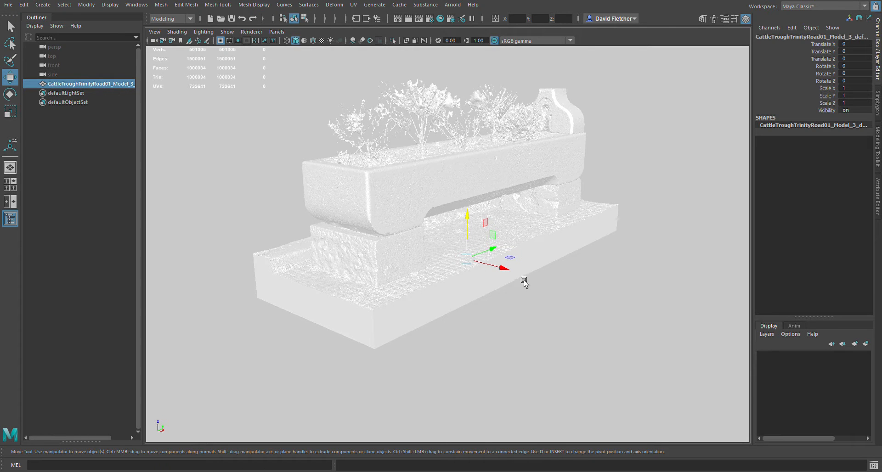
pyautogui.keyDown('alt'); pyautogui.moveTo(562, 271); pyautogui.dragTo(524, 252); pyautogui.keyUp('alt')
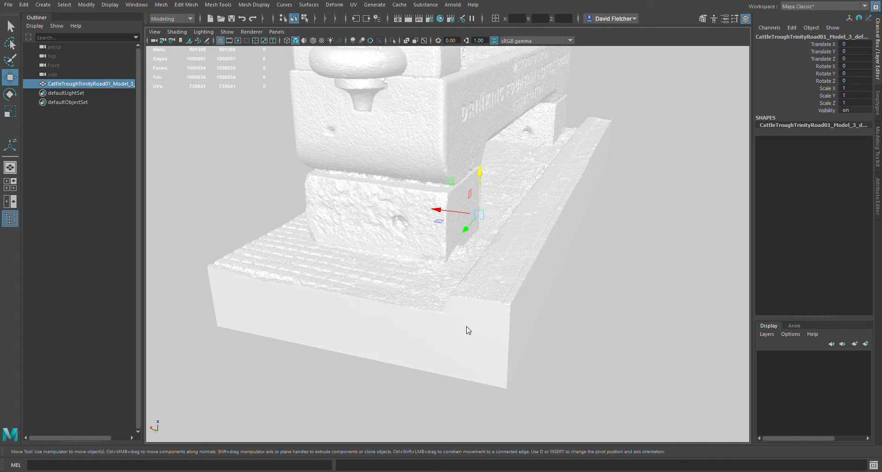
# - Select side faces near a corner of the trough's base and examine the triangulation in wireframe
pyautogui.moveTo(483, 251); pyautogui.dragTo(463, 291, button='right')
pyautogui.keyDown('alt'); pyautogui.moveTo(464, 290); pyautogui.dragTo(458, 258, button='middle'); pyautogui.keyUp('alt')
pyautogui.scroll(5, 457, 262)
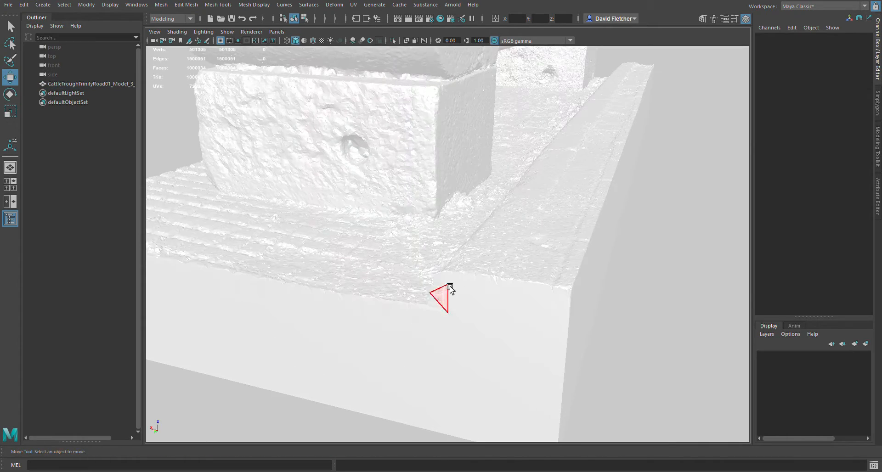
pyautogui.click(477, 357)
pyautogui.keyDown('alt'); pyautogui.moveTo(478, 356); pyautogui.dragTo(455, 271, button='middle'); pyautogui.keyUp('alt')
pyautogui.moveTo(548, 372); pyautogui.dragTo(524, 356)
pyautogui.press('4')
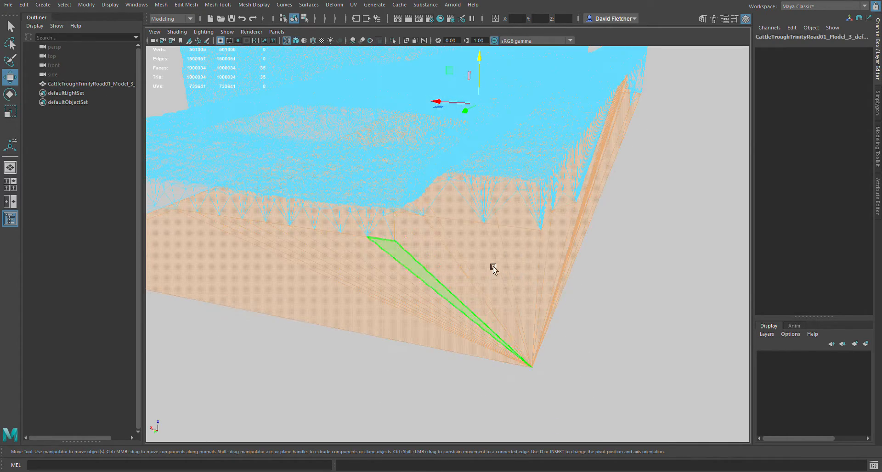
pyautogui.keyDown('alt'); pyautogui.moveTo(494, 267); pyautogui.dragTo(521, 269, button='right'); pyautogui.keyUp('alt')
pyautogui.scroll(-8, 520, 271)
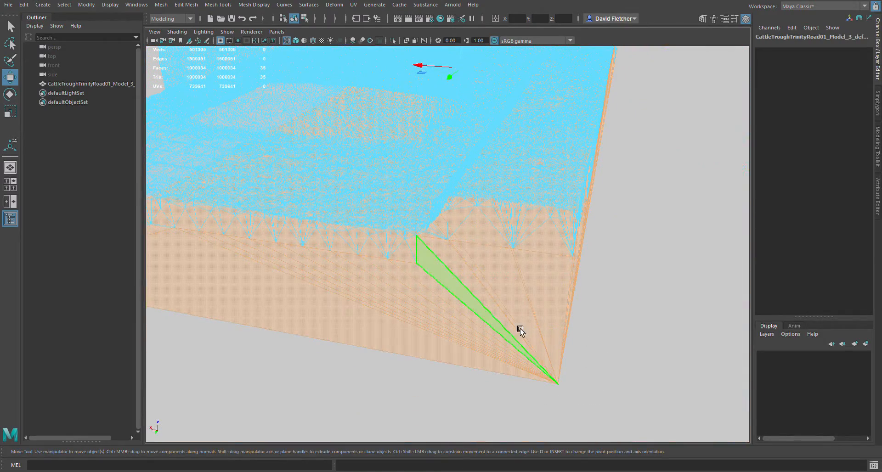
pyautogui.scroll(10, 575, 325)
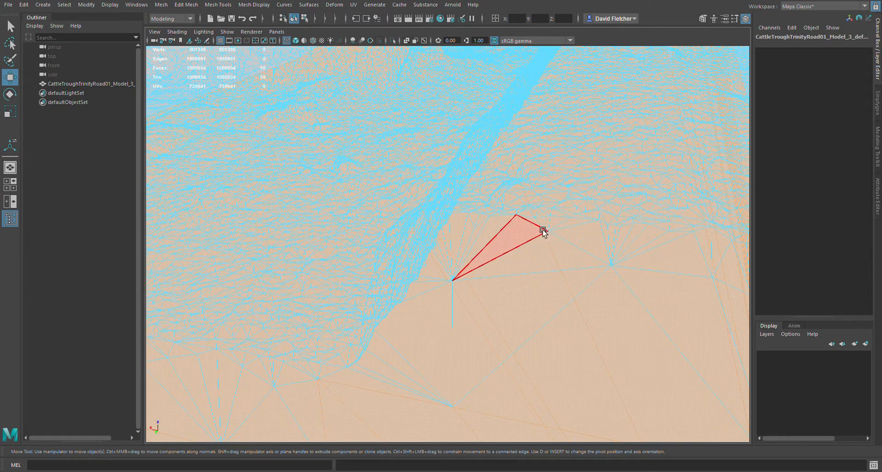
pyautogui.click(478, 230)
pyautogui.scroll(-10, 593, 265)
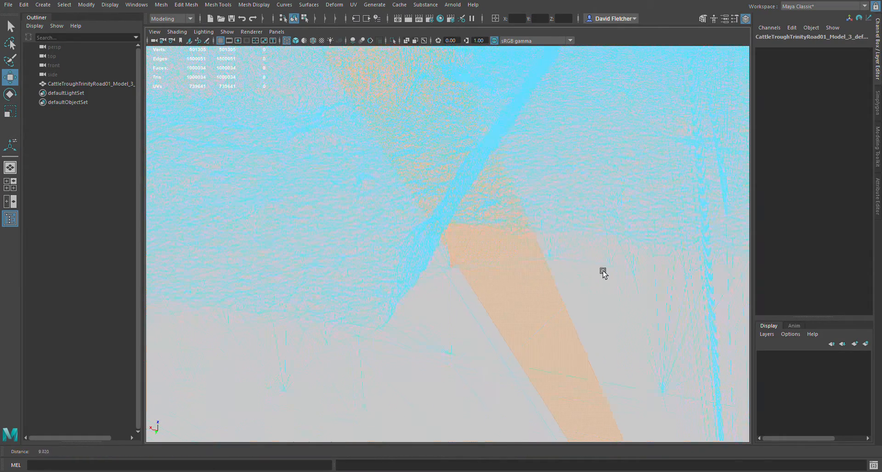
# - Return to shaded display and examine the lower edge and end of the base
pyautogui.keyDown('alt'); pyautogui.moveTo(542, 300); pyautogui.dragTo(465, 256); pyautogui.keyUp('alt')
pyautogui.press('5')
pyautogui.press('4')
pyautogui.press('6')
pyautogui.press('5')
pyautogui.keyDown('alt'); pyautogui.moveTo(464, 256); pyautogui.dragTo(618, 308, button='right'); pyautogui.keyUp('alt')
pyautogui.keyDown('alt'); pyautogui.moveTo(618, 308); pyautogui.dragTo(567, 291, button='middle'); pyautogui.keyUp('alt')
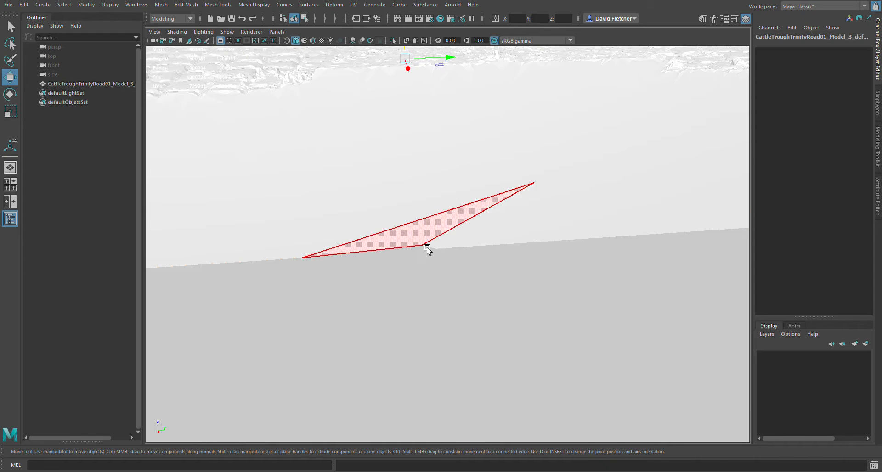
pyautogui.keyDown('alt'); pyautogui.moveTo(395, 256); pyautogui.dragTo(469, 262); pyautogui.keyUp('alt')
pyautogui.keyDown('alt'); pyautogui.moveTo(468, 262); pyautogui.dragTo(354, 251, button='right'); pyautogui.keyUp('alt')
pyautogui.keyDown('alt'); pyautogui.moveTo(353, 251); pyautogui.dragTo(588, 239); pyautogui.keyUp('alt')
pyautogui.keyDown('alt'); pyautogui.moveTo(489, 238); pyautogui.dragTo(470, 232); pyautogui.keyUp('alt')
pyautogui.keyDown('alt'); pyautogui.moveTo(512, 252); pyautogui.dragTo(545, 325); pyautogui.keyUp('alt')
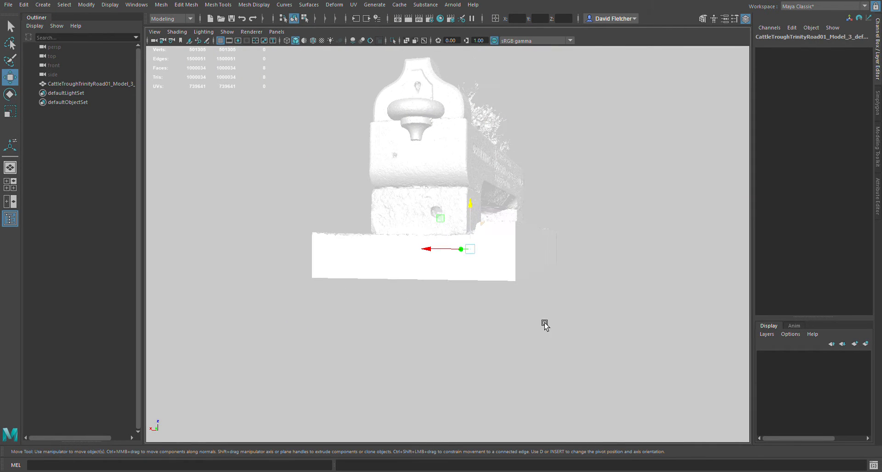
# - Grow a face selection across the sides of the base and examine its boundary with the kerb and paving
pyautogui.keyDown('alt'); pyautogui.moveTo(297, 256); pyautogui.dragTo(492, 240); pyautogui.keyUp('alt')
pyautogui.hotkey('shift', '.')
pyautogui.hotkey('shift', '.')
pyautogui.keyDown('alt'); pyautogui.moveTo(492, 240); pyautogui.dragTo(582, 233, button='right'); pyautogui.keyUp('alt')
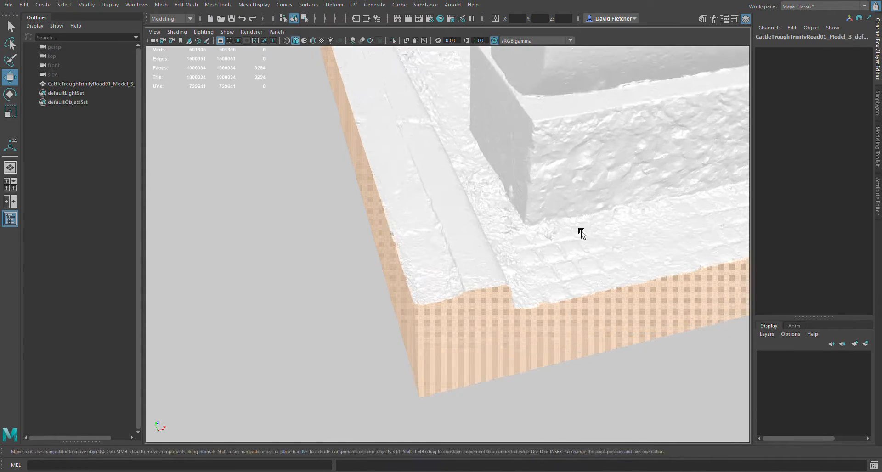
pyautogui.keyDown('alt'); pyautogui.moveTo(581, 234); pyautogui.dragTo(549, 173, button='middle'); pyautogui.keyUp('alt')
pyautogui.keyDown('alt'); pyautogui.moveTo(549, 172); pyautogui.dragTo(613, 232, button='right'); pyautogui.keyUp('alt')
pyautogui.keyDown('alt'); pyautogui.moveTo(612, 232); pyautogui.dragTo(570, 227, button='middle'); pyautogui.keyUp('alt')
pyautogui.keyDown('alt'); pyautogui.moveTo(570, 227); pyautogui.dragTo(591, 230, button='right'); pyautogui.keyUp('alt')
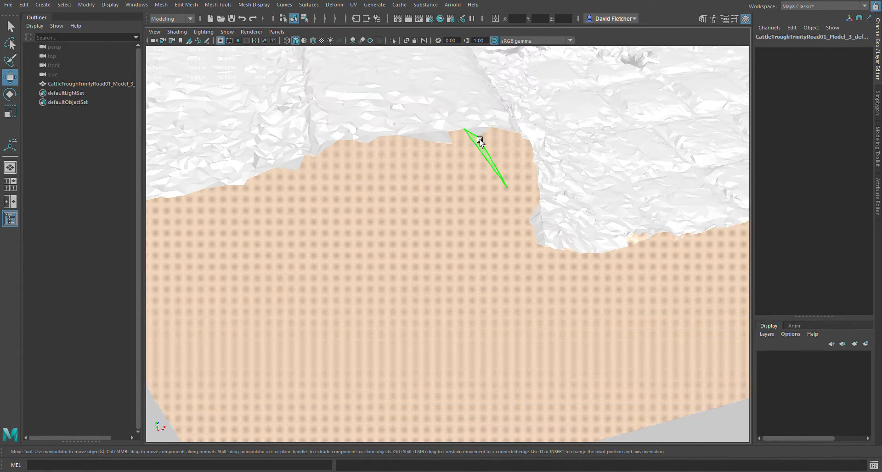
pyautogui.keyDown('alt'); pyautogui.moveTo(525, 224); pyautogui.dragTo(530, 223); pyautogui.keyUp('alt')
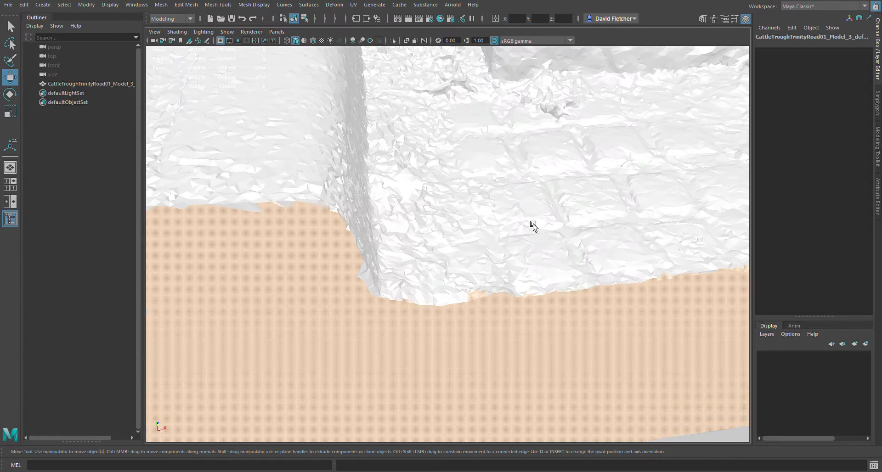
pyautogui.keyDown('alt'); pyautogui.moveTo(563, 286); pyautogui.dragTo(565, 252, button='right'); pyautogui.keyUp('alt')
pyautogui.keyDown('alt'); pyautogui.moveTo(565, 252); pyautogui.dragTo(399, 270); pyautogui.keyUp('alt')
pyautogui.keyDown('alt'); pyautogui.moveTo(384, 334); pyautogui.dragTo(429, 295); pyautogui.keyUp('alt')
# - Return to object selection and select the whole trough mesh
pyautogui.click(305, 22)
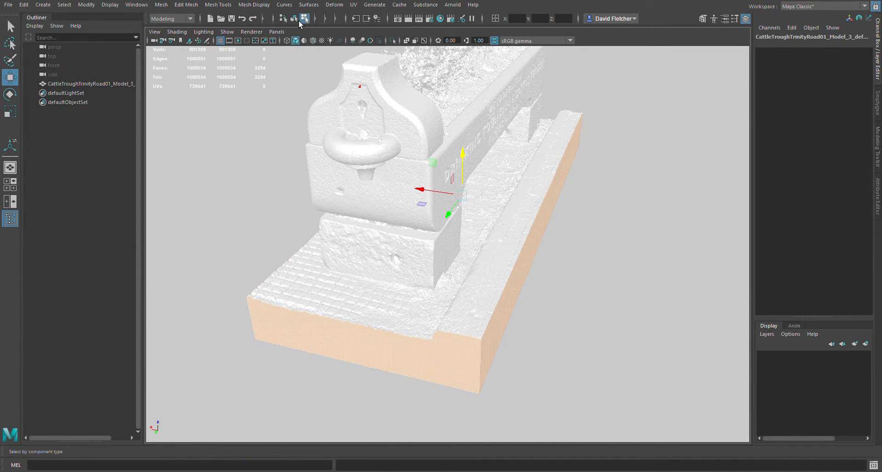
pyautogui.click(297, 20)
pyautogui.keyDown('alt'); pyautogui.moveTo(522, 138); pyautogui.dragTo(433, 119, button='right'); pyautogui.keyUp('alt')
pyautogui.keyDown('alt'); pyautogui.moveTo(433, 119); pyautogui.dragTo(404, 141); pyautogui.keyUp('alt')
pyautogui.keyDown('alt'); pyautogui.moveTo(404, 142); pyautogui.dragTo(457, 162, button='right'); pyautogui.keyUp('alt')
pyautogui.keyDown('alt'); pyautogui.moveTo(457, 162); pyautogui.dragTo(491, 195); pyautogui.keyUp('alt')
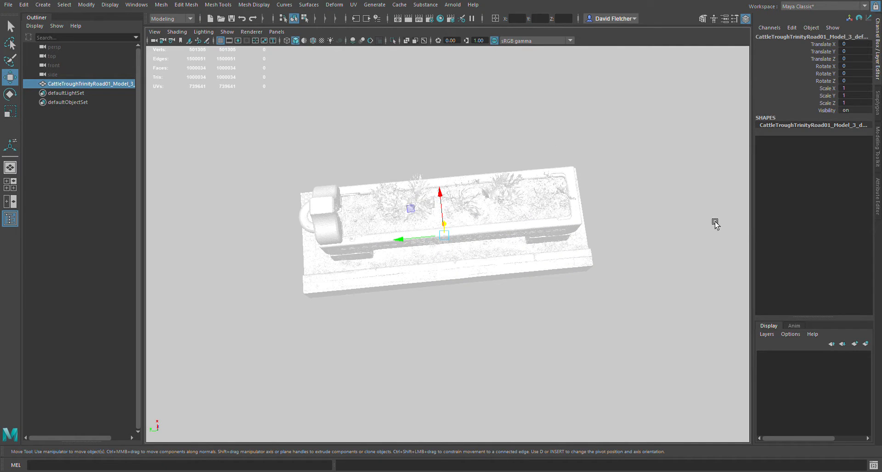
# - Open the trough's Phong material, lower its ambient colour to black and change the material type to Lambert
pyautogui.hotkey('ctrl', 'a')
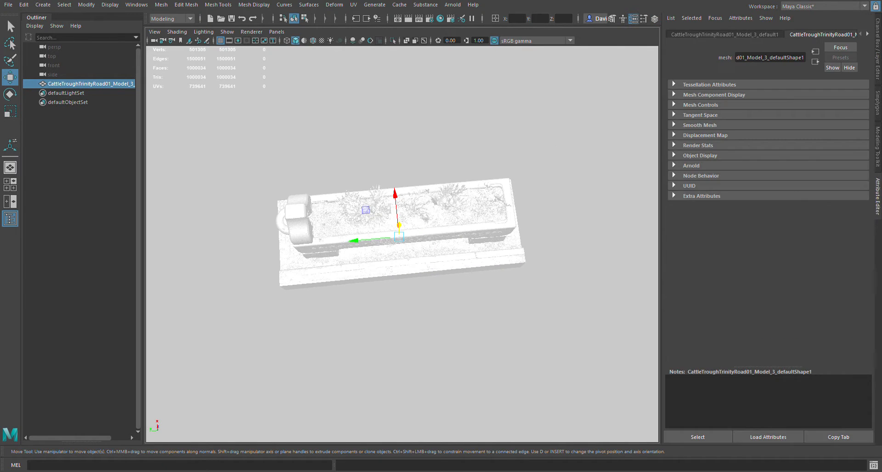
pyautogui.click(868, 34)
pyautogui.click(856, 37)
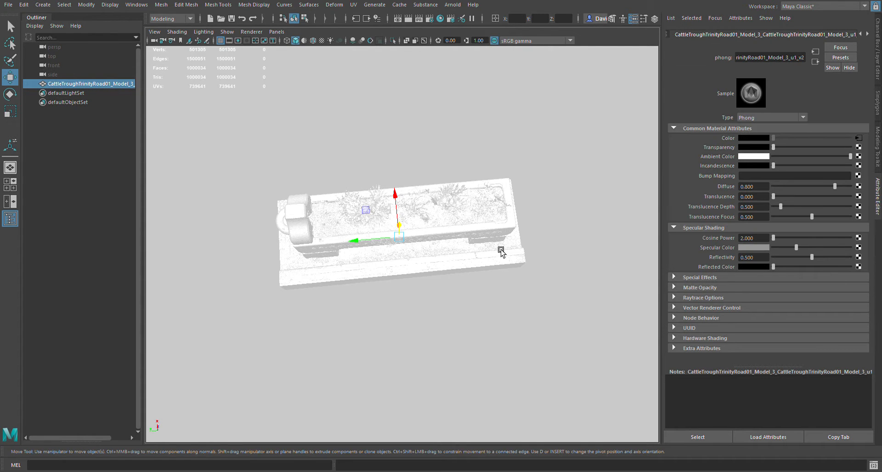
pyautogui.keyDown('alt'); pyautogui.moveTo(498, 248); pyautogui.dragTo(471, 243); pyautogui.keyUp('alt')
pyautogui.keyDown('alt'); pyautogui.moveTo(471, 243); pyautogui.dragTo(553, 242, button='right'); pyautogui.keyUp('alt')
pyautogui.moveTo(805, 159); pyautogui.dragTo(718, 153)
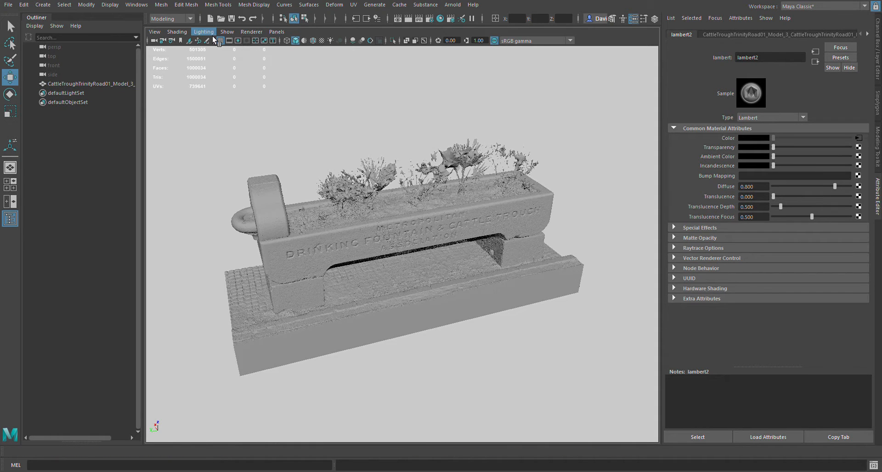
# - Show the trough with its textures and inspect it from both long sides
pyautogui.scroll(3, 419, 138)
pyautogui.press('6')
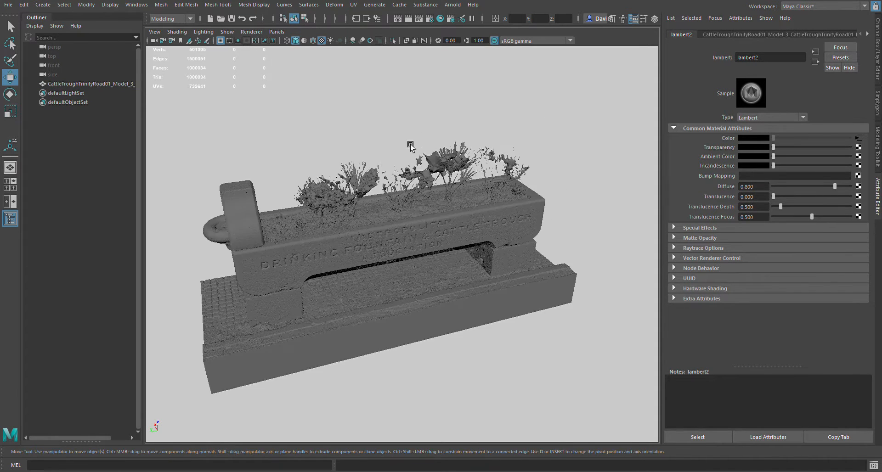
pyautogui.scroll(-1, 390, 155)
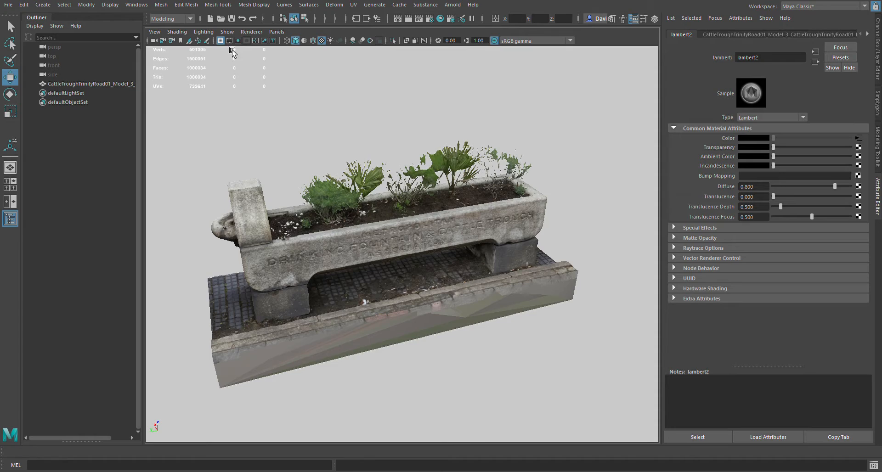
pyautogui.keyDown('alt'); pyautogui.moveTo(230, 49); pyautogui.dragTo(470, 189); pyautogui.keyUp('alt')
pyautogui.scroll(-3, 469, 189)
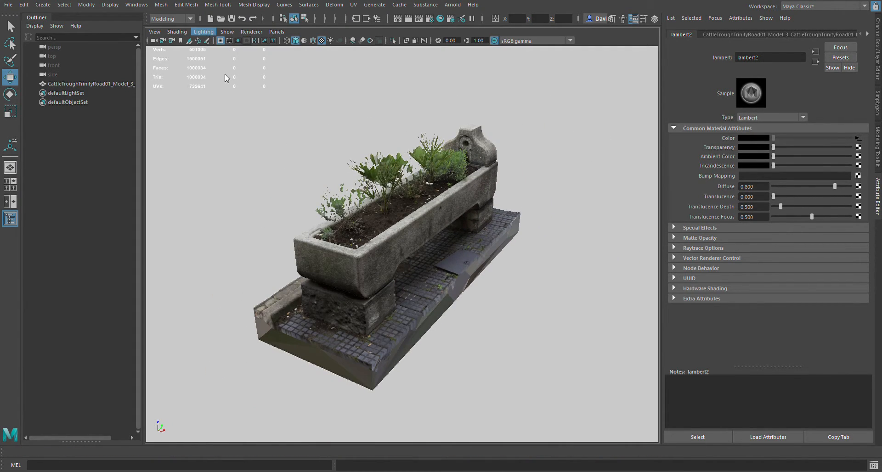
pyautogui.keyDown('alt'); pyautogui.moveTo(270, 118); pyautogui.dragTo(528, 191); pyautogui.keyUp('alt')
pyautogui.keyDown('alt'); pyautogui.moveTo(367, 284); pyautogui.dragTo(469, 197); pyautogui.keyUp('alt')
pyautogui.scroll(-2, 441, 180)
# - Group the trough mesh and rotate the group about -89 degrees around Z in the top view
pyautogui.click(470, 197)
pyautogui.hotkey('ctrl', 'g')
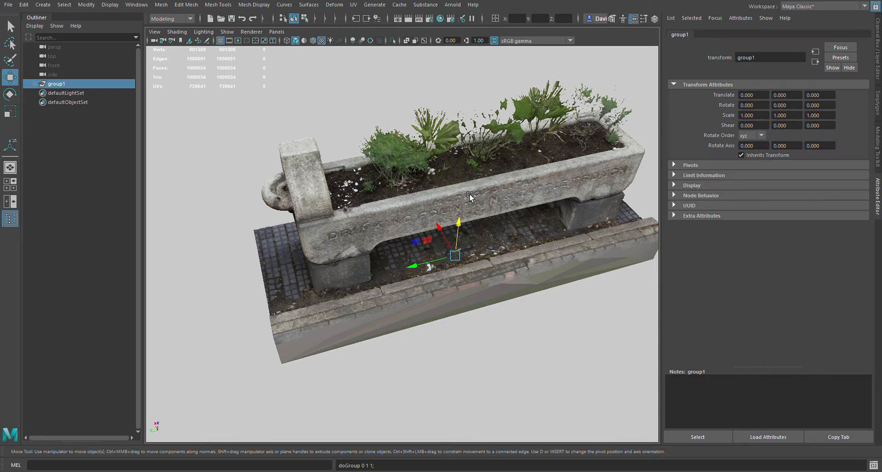
pyautogui.press('space')
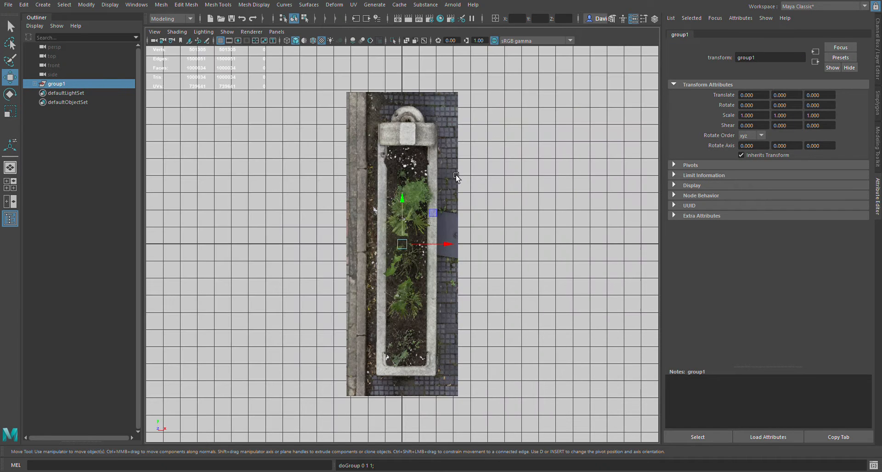
pyautogui.press('e')
pyautogui.moveTo(372, 125); pyautogui.dragTo(489, 170, button='middle')
pyautogui.scroll(1, 408, 195)
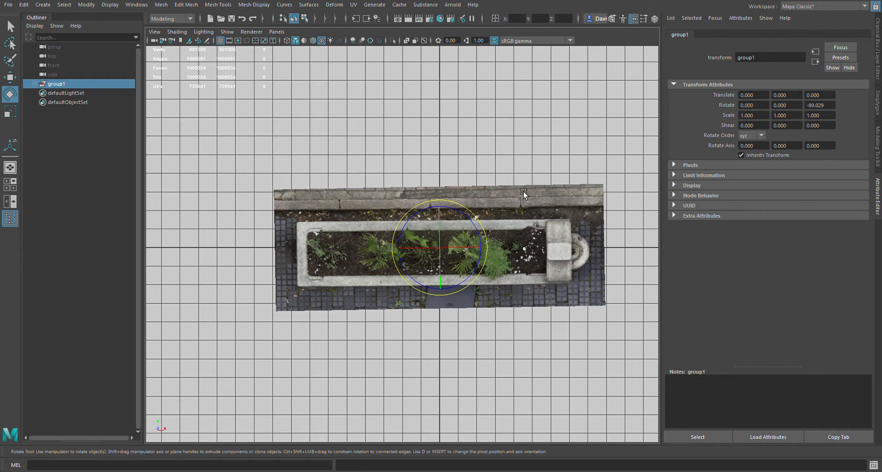
pyautogui.keyDown('alt'); pyautogui.moveTo(524, 193); pyautogui.dragTo(496, 213, button='middle'); pyautogui.keyUp('alt')
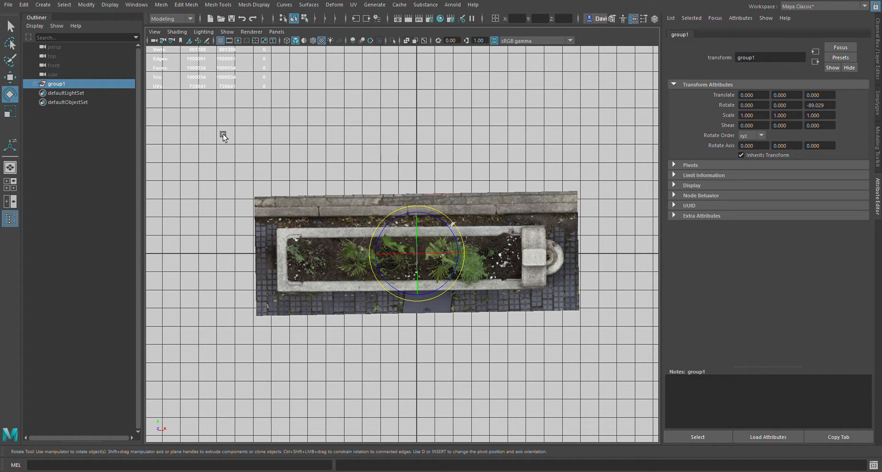
# - Expand the group, select the trough mesh inside it and separate it into its disconnected pieces
pyautogui.click(35, 85)
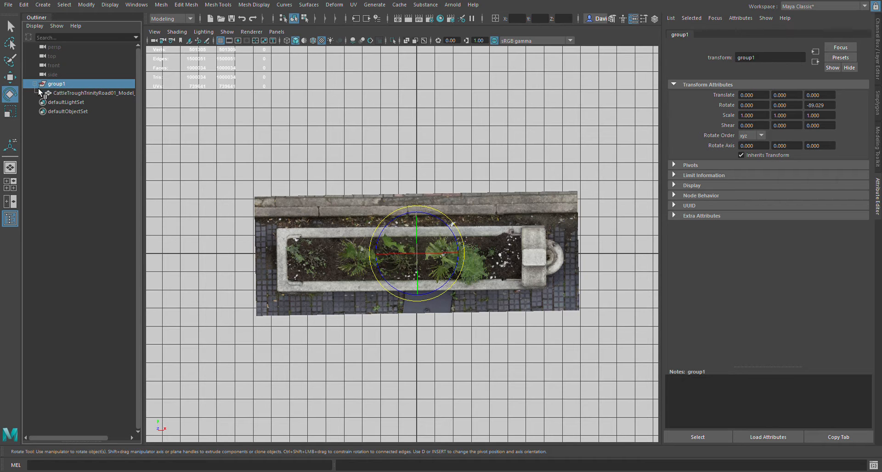
pyautogui.click(69, 93)
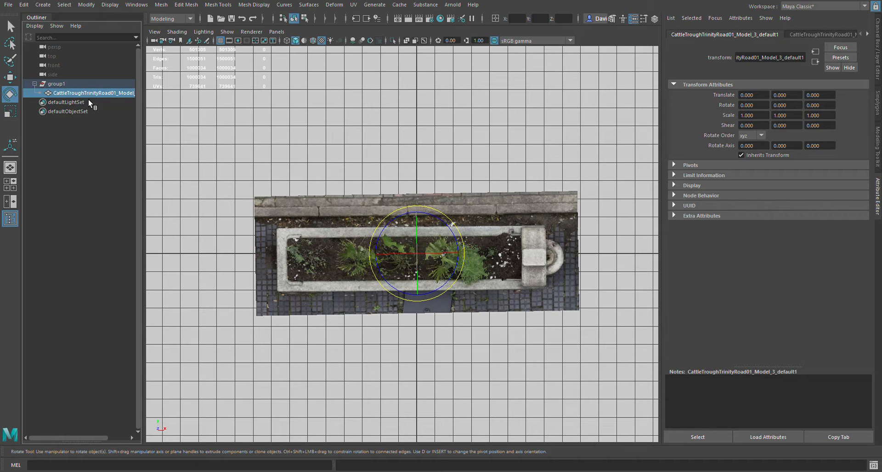
pyautogui.click(63, 87)
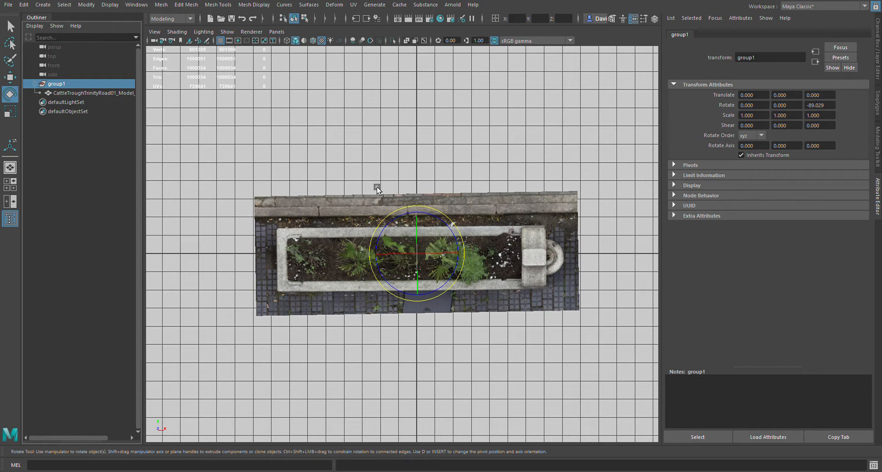
pyautogui.keyDown('alt'); pyautogui.moveTo(335, 184); pyautogui.dragTo(358, 189, button='middle'); pyautogui.keyUp('alt')
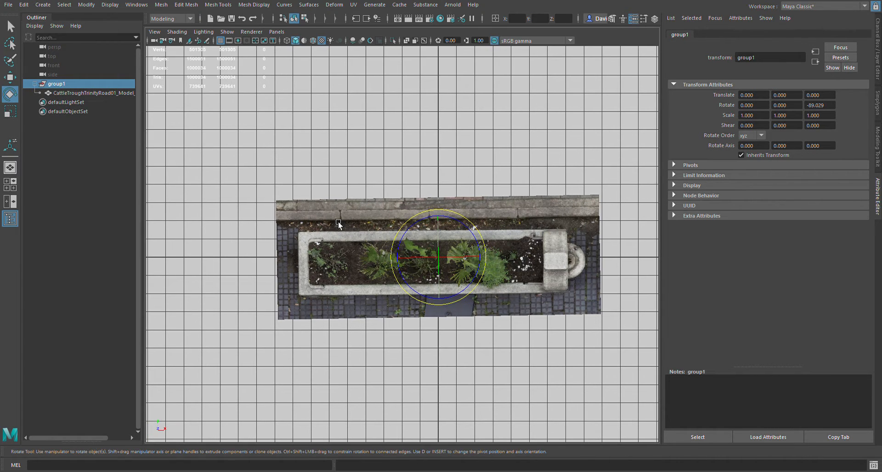
pyautogui.press('Down')
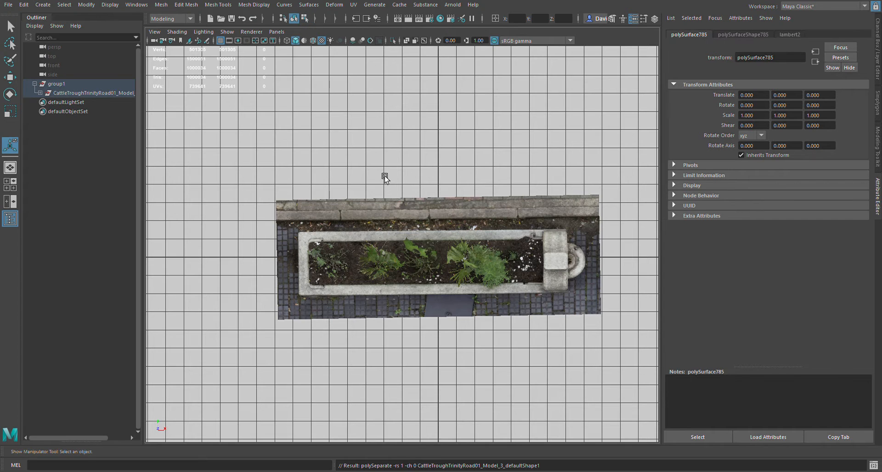
# - Expand the separated trough mesh and delete all small loose pieces from polySurface2 onward, keeping only polySurface1
pyautogui.keyDown('alt'); pyautogui.moveTo(379, 158); pyautogui.dragTo(589, 162); pyautogui.keyUp('alt')
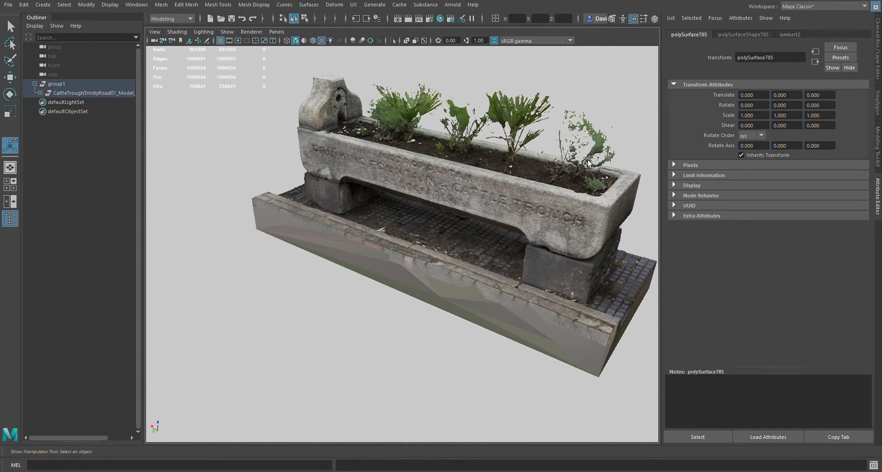
pyautogui.click(41, 92)
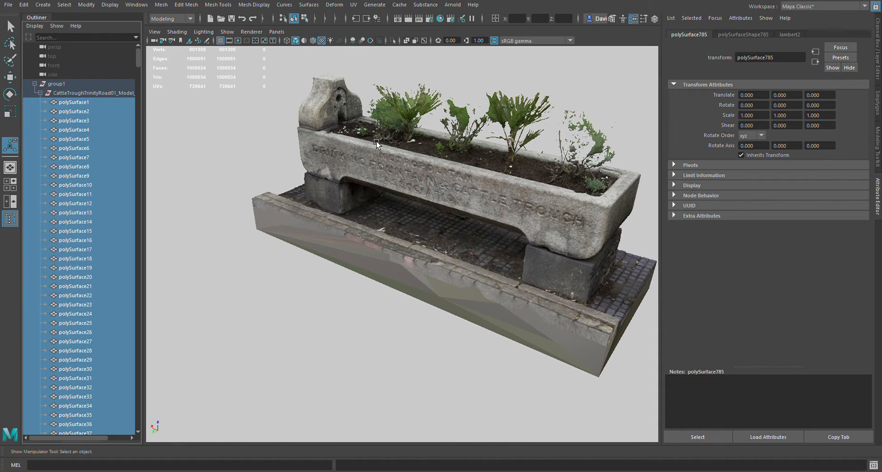
pyautogui.click(395, 181)
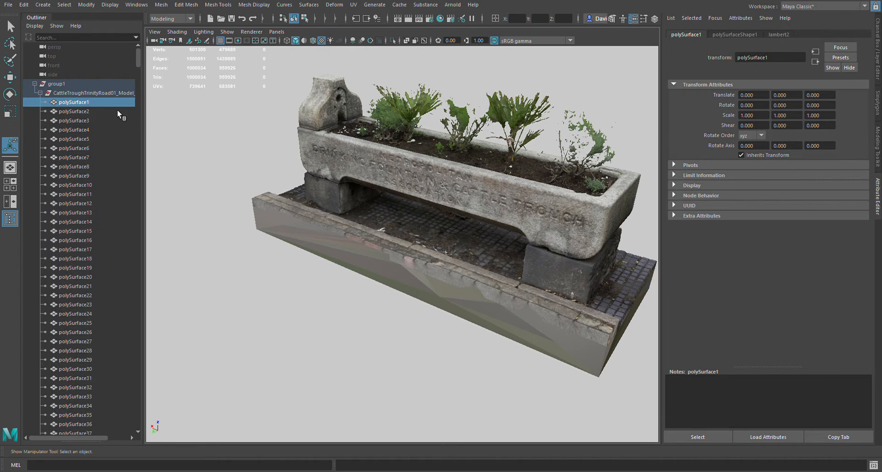
pyautogui.click(88, 114)
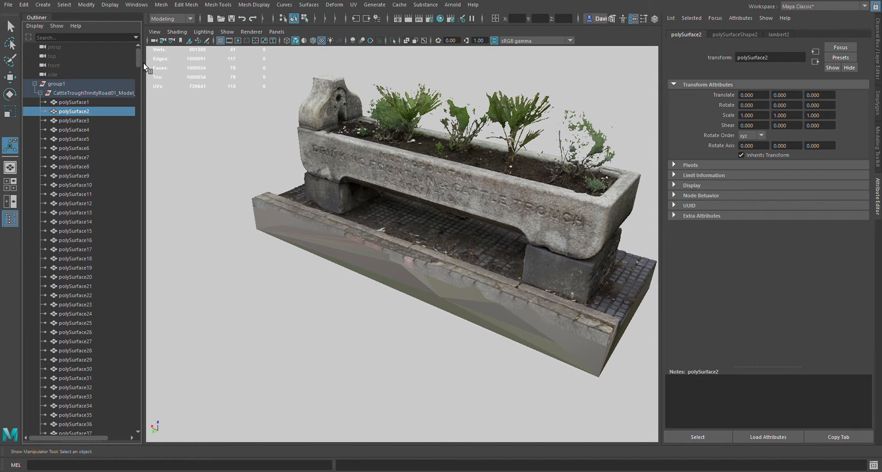
pyautogui.moveTo(144, 63)
pyautogui.mouseDown()
pyautogui.moveTo(133, 309)
pyautogui.moveTo(145, 420)
pyautogui.moveTo(139, 50)
pyautogui.mouseUp()
pyautogui.keyDown('shift'); pyautogui.click(94, 407); pyautogui.keyUp('shift')
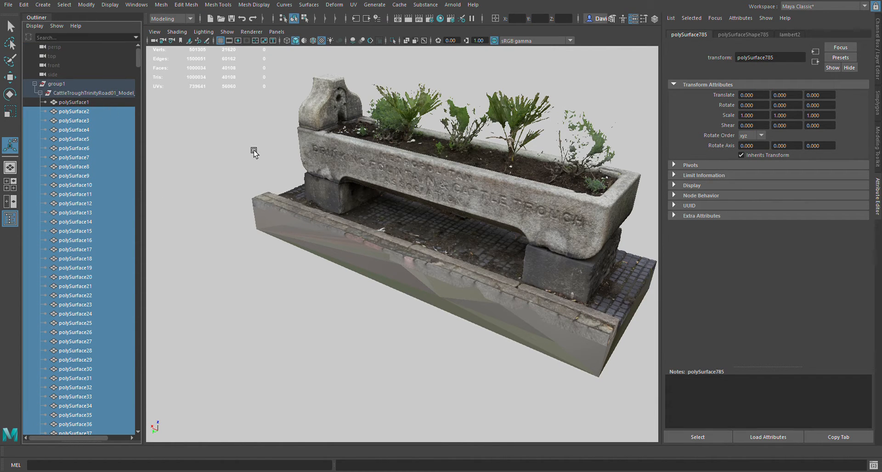
pyautogui.press('Delete')
# - Inspect the cleaned trough and its plants from several sides in the perspective view
pyautogui.keyDown('alt'); pyautogui.moveTo(376, 182); pyautogui.dragTo(412, 158); pyautogui.keyUp('alt')
pyautogui.keyDown('alt'); pyautogui.moveTo(412, 158); pyautogui.dragTo(460, 225, button='right'); pyautogui.keyUp('alt')
pyautogui.keyDown('alt'); pyautogui.moveTo(459, 225); pyautogui.dragTo(405, 216); pyautogui.keyUp('alt')
pyautogui.keyDown('alt'); pyautogui.moveTo(405, 216); pyautogui.dragTo(465, 233, button='right'); pyautogui.keyUp('alt')
pyautogui.keyDown('alt'); pyautogui.moveTo(464, 233); pyautogui.dragTo(420, 236); pyautogui.keyUp('alt')
pyautogui.keyDown('alt'); pyautogui.moveTo(420, 236); pyautogui.dragTo(384, 234, button='middle'); pyautogui.keyUp('alt')
pyautogui.moveTo(384, 234)
pyautogui.keyDown('alt'); pyautogui.mouseDown(button='right')
pyautogui.moveTo(429, 240)
pyautogui.moveTo(391, 234)
pyautogui.mouseUp(button='right'); pyautogui.keyUp('alt')
pyautogui.keyDown('alt'); pyautogui.moveTo(390, 234); pyautogui.dragTo(502, 222); pyautogui.keyUp('alt')
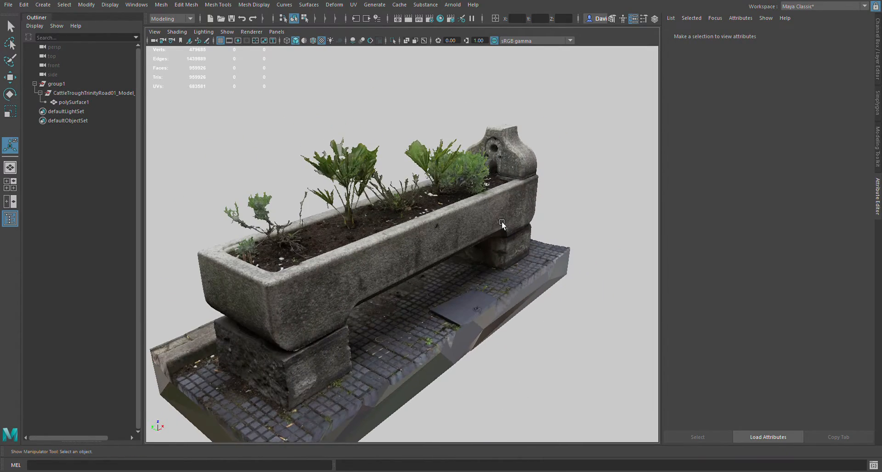
pyautogui.keyDown('alt'); pyautogui.moveTo(436, 218); pyautogui.dragTo(376, 205); pyautogui.keyUp('alt')
# - Select group1 in the top view and fine-tune its Z rotation to about -89.6 degrees so the trough lies parallel to the grid
pyautogui.press('space')
pyautogui.click(564, 224)
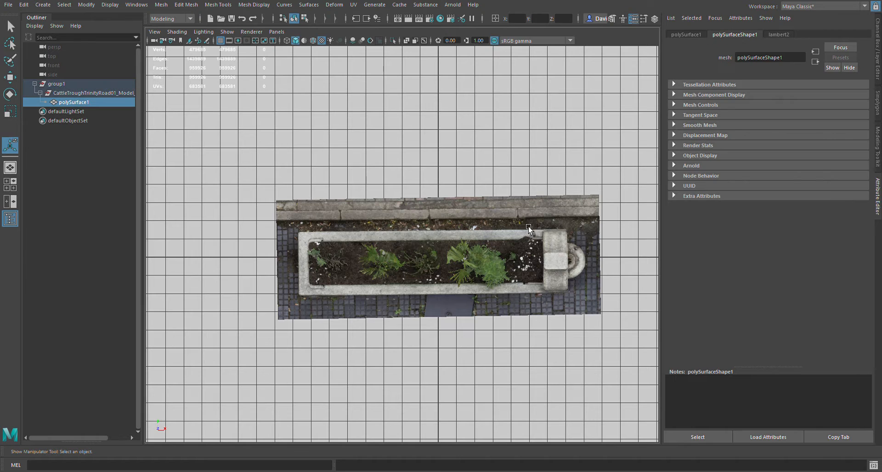
pyautogui.press('f')
pyautogui.click(54, 84)
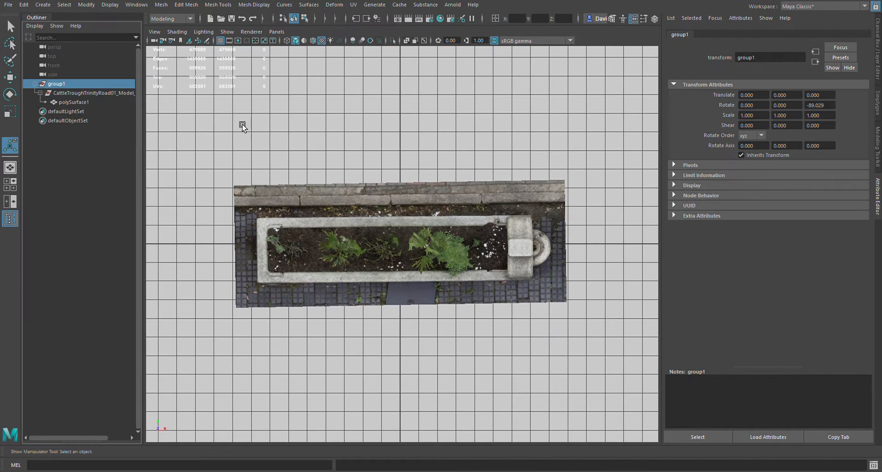
pyautogui.press('f')
pyautogui.press('e')
pyautogui.moveTo(440, 223); pyautogui.dragTo(446, 206)
pyautogui.keyDown('alt'); pyautogui.moveTo(448, 207); pyautogui.dragTo(455, 214, button='middle'); pyautogui.keyUp('alt')
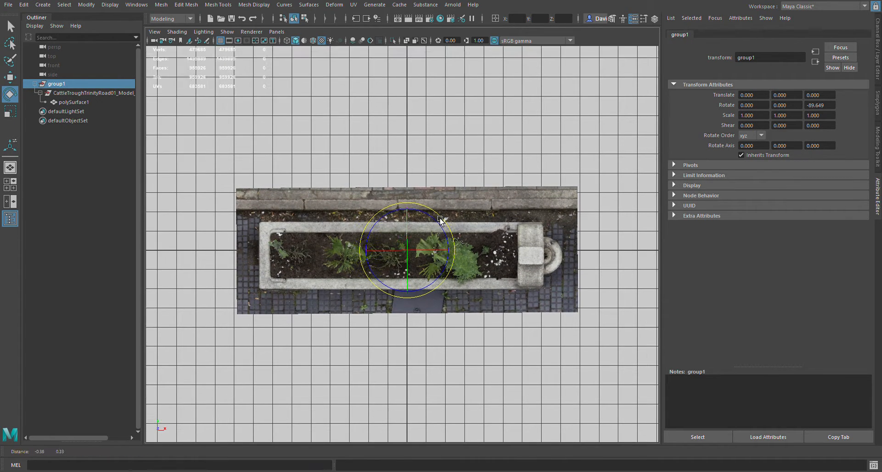
pyautogui.keyDown('alt'); pyautogui.moveTo(454, 215); pyautogui.dragTo(458, 215, button='right'); pyautogui.keyUp('alt')
# - Slice polySurface1 with the Multi-Cut tool along a horizontal line and trim the ragged strip off the kerb's outer edge
pyautogui.click(525, 196)
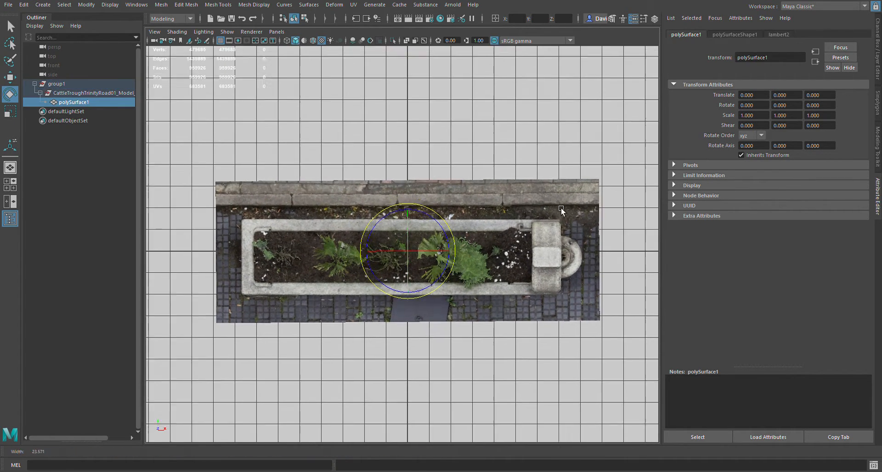
pyautogui.keyDown('alt'); pyautogui.moveTo(561, 207); pyautogui.dragTo(514, 214, button='right'); pyautogui.keyUp('alt')
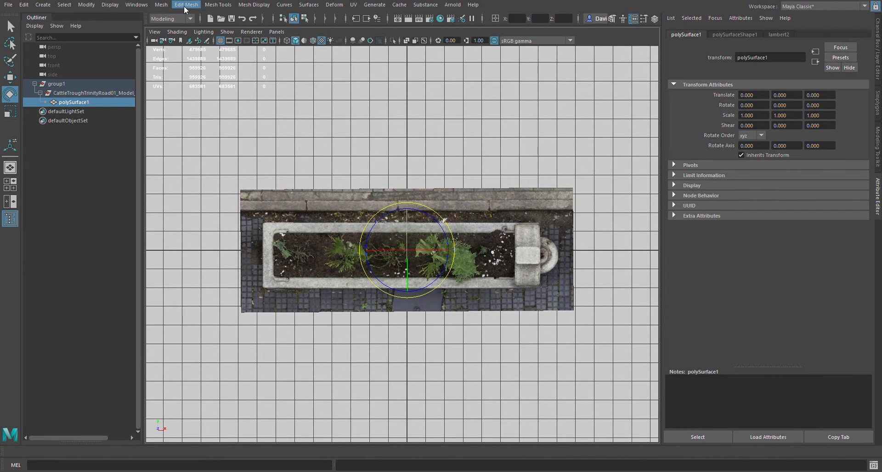
pyautogui.click(224, 8)
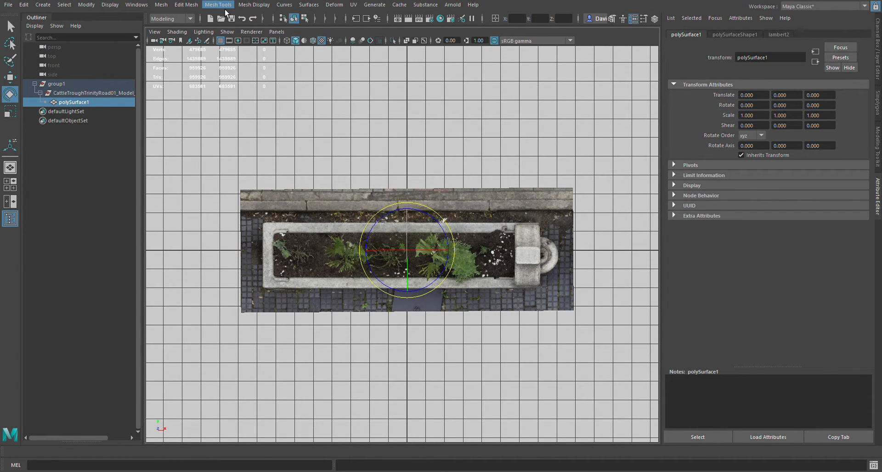
pyautogui.click(279, 92)
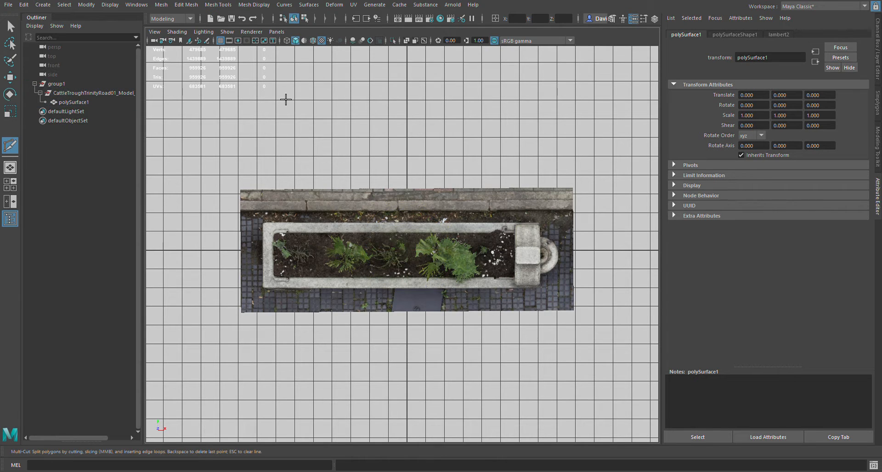
pyautogui.click(283, 95)
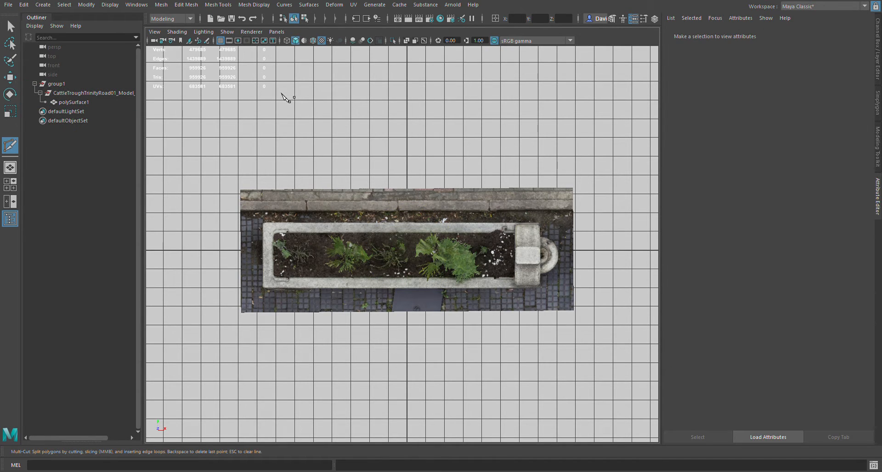
pyautogui.press('F8')
pyautogui.moveTo(606, 197)
pyautogui.mouseDown()
pyautogui.moveTo(591, 260)
pyautogui.moveTo(607, 188)
pyautogui.moveTo(617, 194)
pyautogui.mouseUp()
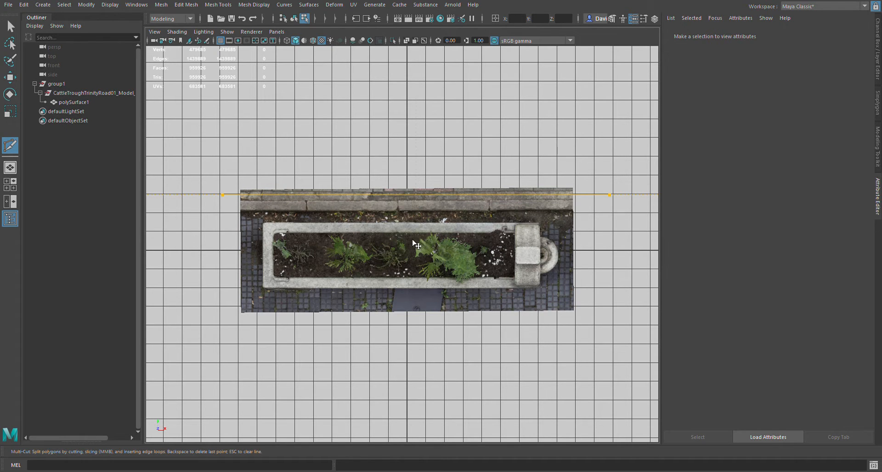
pyautogui.moveTo(415, 232)
pyautogui.keyDown('alt'); pyautogui.mouseDown(button='middle')
pyautogui.moveTo(425, 232)
pyautogui.moveTo(406, 231)
pyautogui.moveTo(437, 235)
pyautogui.moveTo(419, 234)
pyautogui.mouseUp(button='middle'); pyautogui.keyUp('alt')
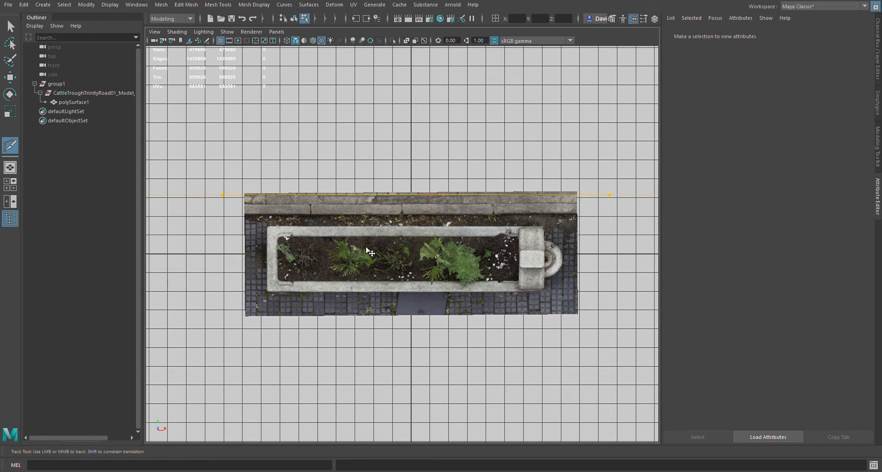
pyautogui.press('Return')
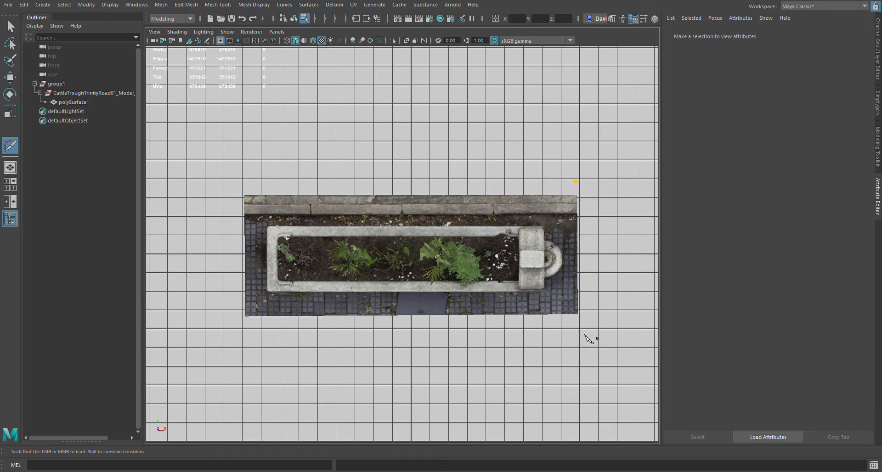
# - Trim the ragged short edge of the ground at the fountain end with a vertical Multi-Cut slice
pyautogui.click(577, 333)
pyautogui.moveTo(579, 333)
pyautogui.mouseDown()
pyautogui.moveTo(579, 356)
pyautogui.moveTo(585, 342)
pyautogui.mouseUp()
pyautogui.press('Return')
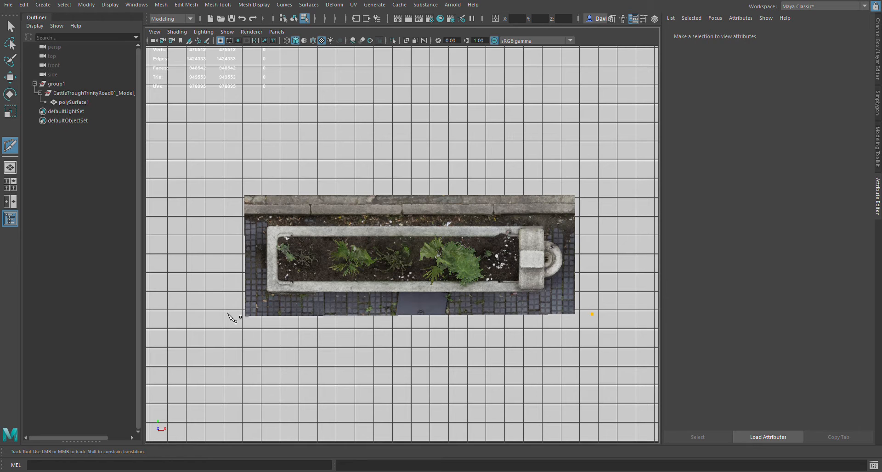
# - Place a levelled horizontal slice along the long paved side opposite the kerb and trim off its ragged edge
pyautogui.click(225, 316)
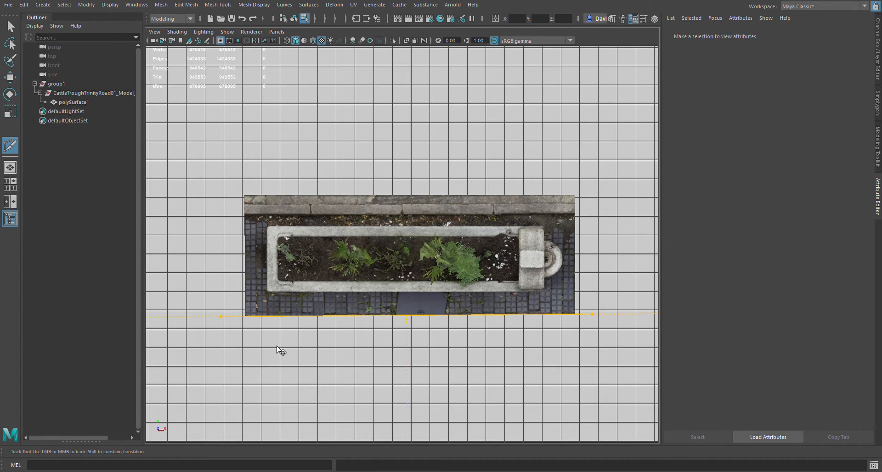
pyautogui.keyDown('alt'); pyautogui.moveTo(277, 347); pyautogui.dragTo(280, 350, button='middle'); pyautogui.keyUp('alt')
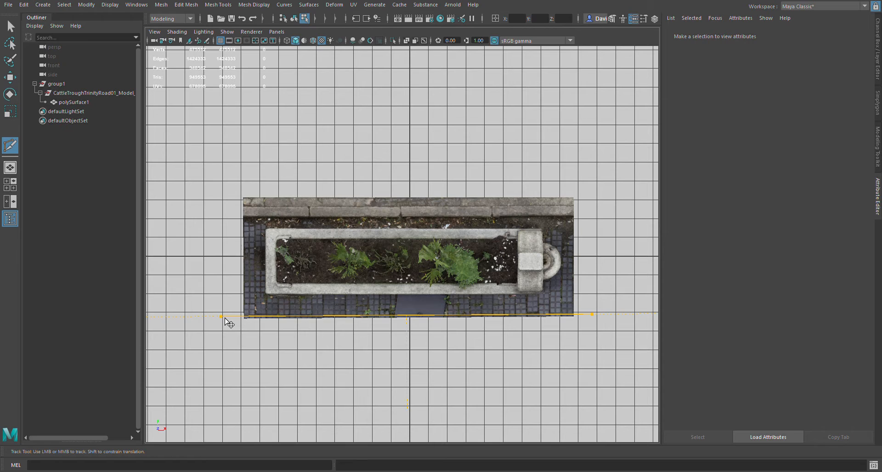
pyautogui.keyDown('shift'); pyautogui.moveTo(225, 317); pyautogui.dragTo(222, 306); pyautogui.keyUp('shift')
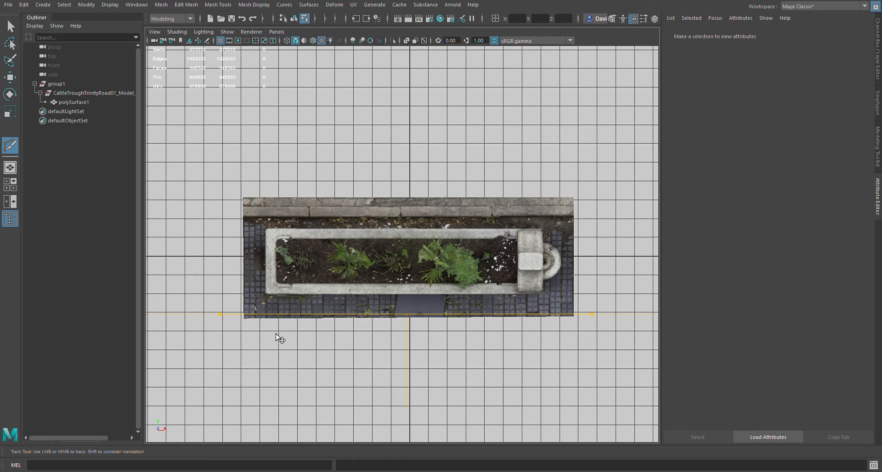
pyautogui.press('Return')
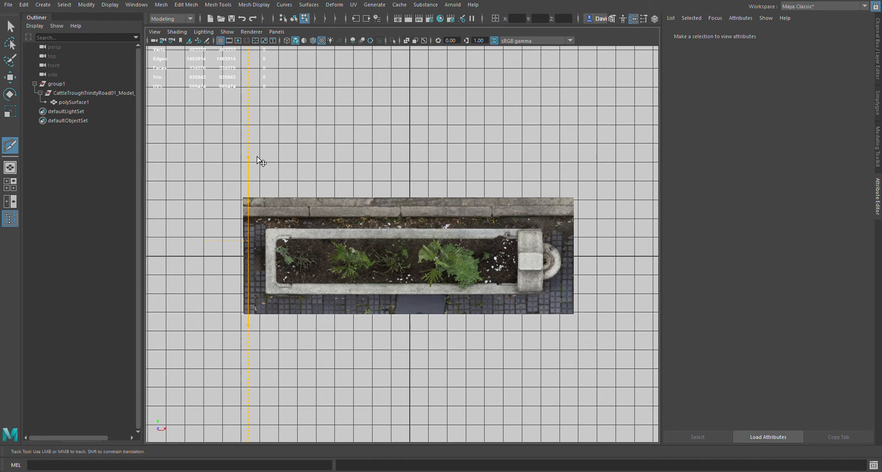
# - Trim the ragged short edge of the ground at the end opposite the fountain with a vertical slice
pyautogui.moveTo(296, 169); pyautogui.dragTo(301, 171)
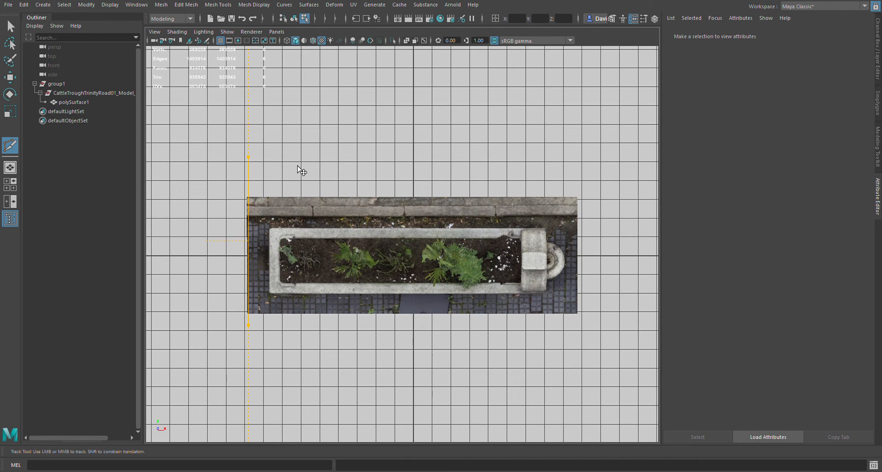
pyautogui.click(228, 242)
pyautogui.press('w')
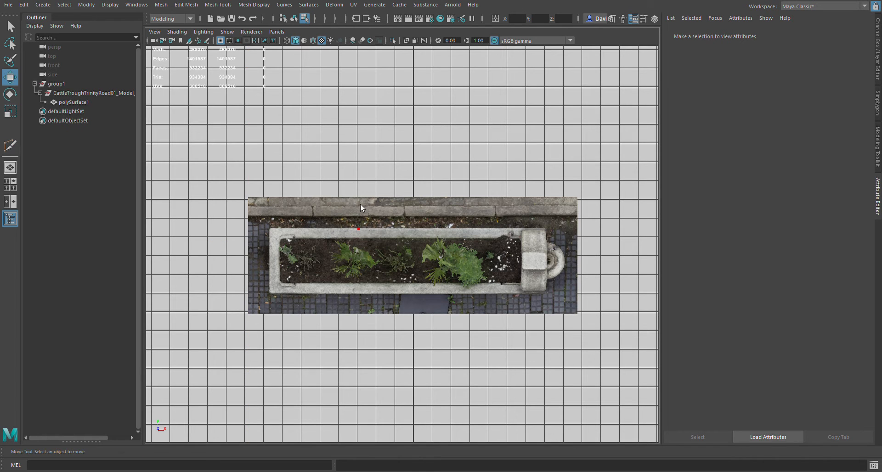
# - Select the flat faces floating beneath the ground in a side-on perspective view, delete them and return to object selection
pyautogui.moveTo(358, 229); pyautogui.dragTo(361, 203)
pyautogui.keyDown('alt'); pyautogui.moveTo(407, 295); pyautogui.dragTo(392, 269); pyautogui.keyUp('alt')
pyautogui.press('space')
pyautogui.moveTo(416, 224); pyautogui.dragTo(412, 241)
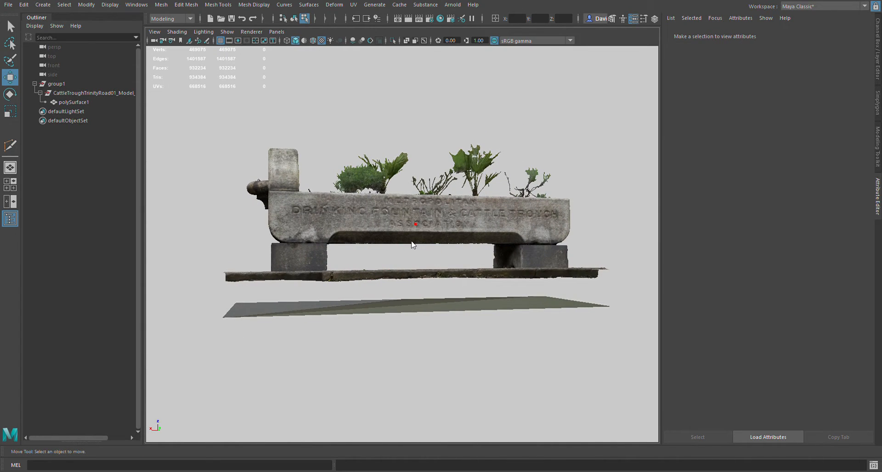
pyautogui.moveTo(184, 372); pyautogui.dragTo(654, 295)
pyautogui.keyDown('alt'); pyautogui.moveTo(488, 285); pyautogui.dragTo(479, 283); pyautogui.keyUp('alt')
pyautogui.scroll(-2, 479, 283)
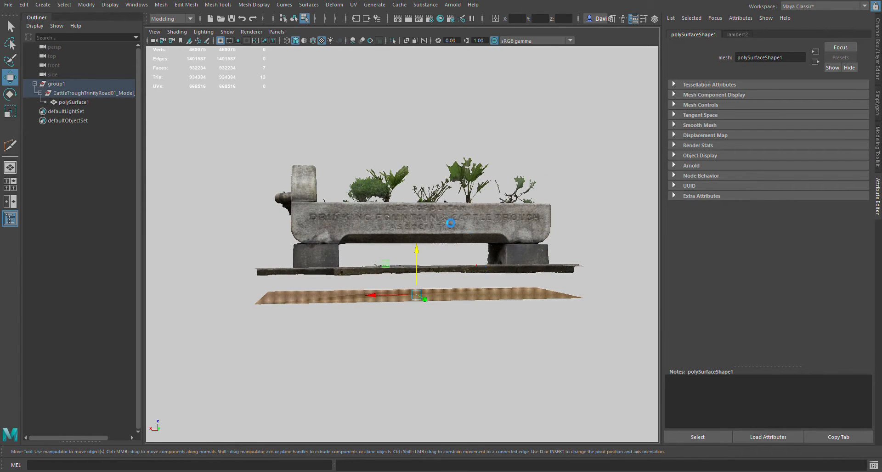
pyautogui.press('Delete')
pyautogui.click(294, 18)
# - Examine the trimmed trough from all around, including the cut ground edges and the area beneath the fountain end
pyautogui.keyDown('alt'); pyautogui.moveTo(355, 191); pyautogui.dragTo(537, 202); pyautogui.keyUp('alt')
pyautogui.keyDown('alt'); pyautogui.moveTo(359, 255); pyautogui.dragTo(392, 248); pyautogui.keyUp('alt')
pyautogui.keyDown('alt'); pyautogui.moveTo(392, 249); pyautogui.dragTo(441, 209, button='middle'); pyautogui.keyUp('alt')
pyautogui.scroll(5, 455, 244)
pyautogui.keyDown('alt'); pyautogui.moveTo(436, 230); pyautogui.dragTo(494, 240); pyautogui.keyUp('alt')
pyautogui.moveTo(353, 249)
pyautogui.keyDown('alt'); pyautogui.mouseDown()
pyautogui.moveTo(382, 252)
pyautogui.moveTo(429, 230)
pyautogui.moveTo(432, 250)
pyautogui.moveTo(481, 240)
pyautogui.mouseUp(); pyautogui.keyUp('alt')
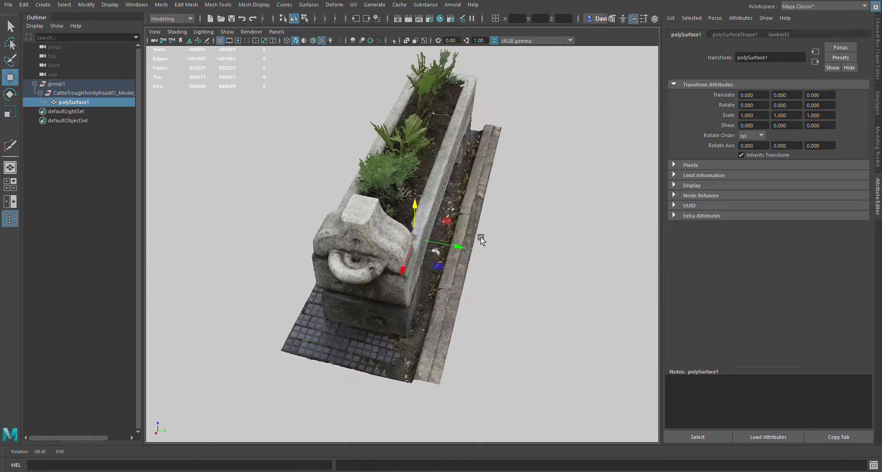
pyautogui.keyDown('alt'); pyautogui.moveTo(481, 240); pyautogui.dragTo(463, 191, button='middle'); pyautogui.keyUp('alt')
pyautogui.keyDown('alt'); pyautogui.moveTo(464, 190); pyautogui.dragTo(588, 256, button='right'); pyautogui.keyUp('alt')
pyautogui.keyDown('alt'); pyautogui.moveTo(517, 296); pyautogui.dragTo(531, 256, button='middle'); pyautogui.keyUp('alt')
pyautogui.keyDown('alt'); pyautogui.moveTo(532, 256); pyautogui.dragTo(415, 229, button='right'); pyautogui.keyUp('alt')
pyautogui.keyDown('alt'); pyautogui.moveTo(394, 220); pyautogui.dragTo(398, 243, button='middle'); pyautogui.keyUp('alt')
pyautogui.keyDown('alt'); pyautogui.moveTo(423, 248); pyautogui.dragTo(478, 246); pyautogui.keyUp('alt')
pyautogui.keyDown('alt'); pyautogui.moveTo(468, 249); pyautogui.dragTo(397, 257, button='right'); pyautogui.keyUp('alt')
pyautogui.keyDown('alt'); pyautogui.moveTo(398, 257); pyautogui.dragTo(423, 229); pyautogui.keyUp('alt')
pyautogui.keyDown('alt'); pyautogui.moveTo(423, 230); pyautogui.dragTo(482, 238, button='right'); pyautogui.keyUp('alt')
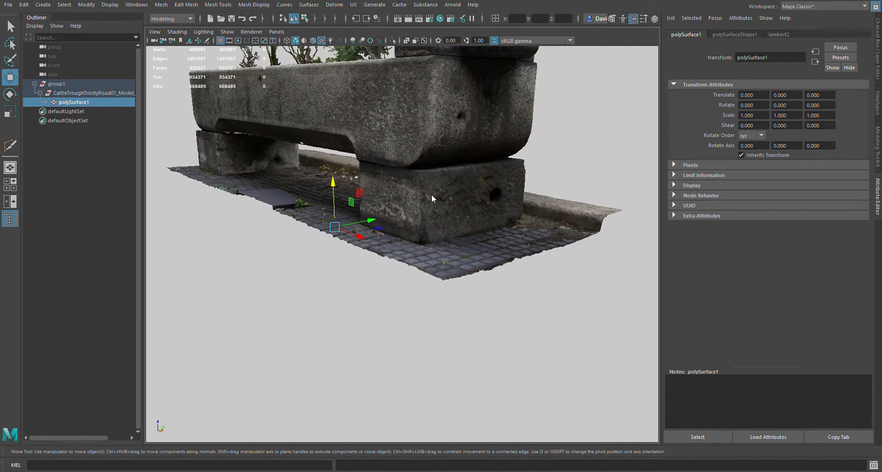
# - Zoom in on the paving corner at the fountain end and show the mesh in untextured shading
pyautogui.click(428, 311)
pyautogui.keyDown('alt'); pyautogui.moveTo(427, 311); pyautogui.dragTo(419, 299, button='middle'); pyautogui.keyUp('alt')
pyautogui.keyDown('alt'); pyautogui.moveTo(420, 299); pyautogui.dragTo(482, 315, button='right'); pyautogui.keyUp('alt')
pyautogui.keyDown('alt'); pyautogui.moveTo(482, 316); pyautogui.dragTo(485, 275, button='middle'); pyautogui.keyUp('alt')
pyautogui.keyDown('alt'); pyautogui.moveTo(484, 276); pyautogui.dragTo(532, 298, button='right'); pyautogui.keyUp('alt')
pyautogui.keyDown('alt'); pyautogui.moveTo(466, 301); pyautogui.dragTo(480, 336, button='right'); pyautogui.keyUp('alt')
pyautogui.click(475, 330)
pyautogui.keyDown('alt'); pyautogui.moveTo(510, 348); pyautogui.dragTo(448, 340); pyautogui.keyUp('alt')
pyautogui.keyDown('alt'); pyautogui.moveTo(448, 340); pyautogui.dragTo(406, 321, button='right'); pyautogui.keyUp('alt')
pyautogui.keyDown('alt'); pyautogui.moveTo(406, 321); pyautogui.dragTo(372, 275, button='middle'); pyautogui.keyUp('alt')
pyautogui.keyDown('alt'); pyautogui.moveTo(372, 276); pyautogui.dragTo(439, 300, button='right'); pyautogui.keyUp('alt')
pyautogui.press('4')
pyautogui.keyDown('alt'); pyautogui.moveTo(307, 271); pyautogui.dragTo(376, 291); pyautogui.keyUp('alt')
pyautogui.press('5')
# - Select the border edge at the tip of the fountain-end paving corner and frame it in the view
pyautogui.keyDown('alt'); pyautogui.moveTo(376, 290); pyautogui.dragTo(337, 272, button='right'); pyautogui.keyUp('alt')
pyautogui.keyDown('alt'); pyautogui.moveTo(337, 272); pyautogui.dragTo(413, 284); pyautogui.keyUp('alt')
pyautogui.keyDown('alt'); pyautogui.moveTo(414, 284); pyautogui.dragTo(421, 177, button='middle'); pyautogui.keyUp('alt')
pyautogui.keyDown('alt'); pyautogui.moveTo(420, 177); pyautogui.dragTo(457, 236, button='right'); pyautogui.keyUp('alt')
pyautogui.keyDown('alt'); pyautogui.moveTo(456, 236); pyautogui.dragTo(469, 138, button='middle'); pyautogui.keyUp('alt')
pyautogui.keyDown('alt'); pyautogui.moveTo(469, 138); pyautogui.dragTo(524, 272, button='right'); pyautogui.keyUp('alt')
pyautogui.press('q')
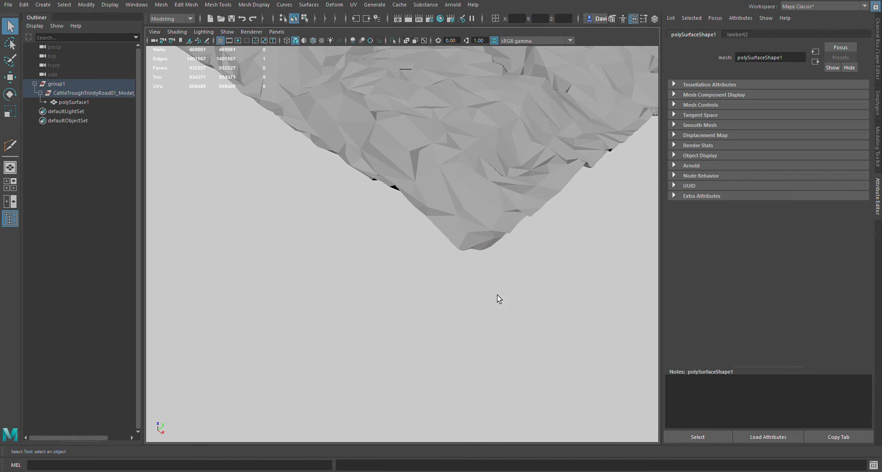
pyautogui.keyDown('alt'); pyautogui.moveTo(492, 257); pyautogui.dragTo(536, 287); pyautogui.keyUp('alt')
pyautogui.keyDown('alt'); pyautogui.moveTo(536, 287); pyautogui.dragTo(516, 279, button='right'); pyautogui.keyUp('alt')
pyautogui.keyDown('alt'); pyautogui.moveTo(516, 280); pyautogui.dragTo(523, 272, button='middle'); pyautogui.keyUp('alt')
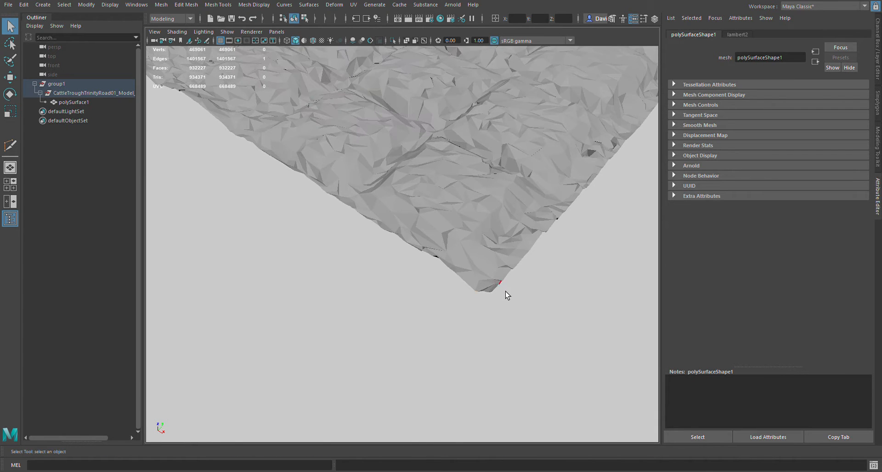
pyautogui.press('f')
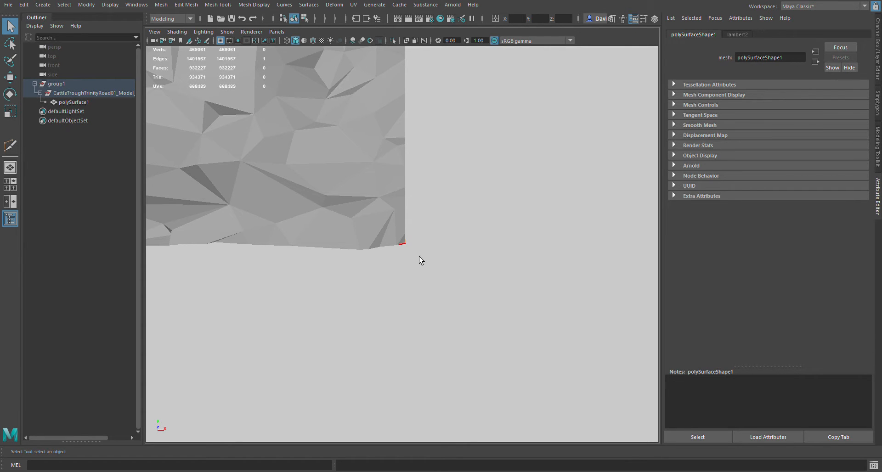
# - Add the border edge at the kerb's outer corner at the fountain end to the selection
pyautogui.keyDown('alt'); pyautogui.moveTo(419, 257); pyautogui.dragTo(380, 269); pyautogui.keyUp('alt')
pyautogui.keyDown('alt'); pyautogui.moveTo(380, 270); pyautogui.dragTo(501, 279, button='right'); pyautogui.keyUp('alt')
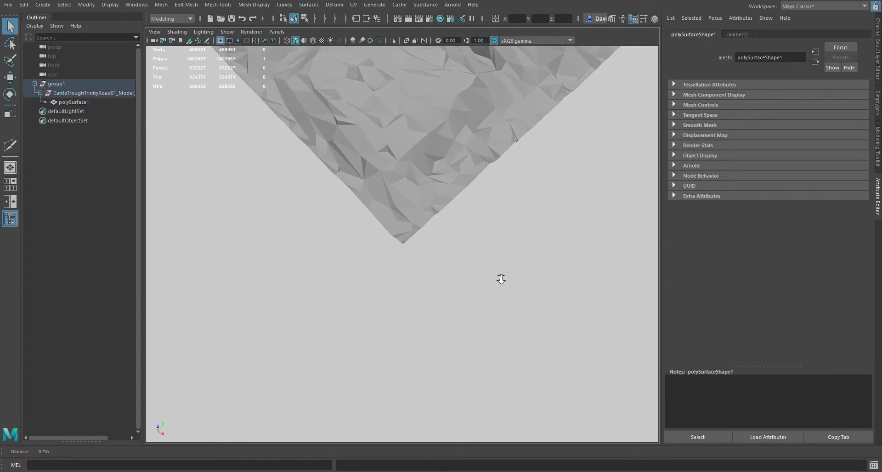
pyautogui.keyDown('alt'); pyautogui.moveTo(501, 279); pyautogui.dragTo(513, 283); pyautogui.keyUp('alt')
pyautogui.keyDown('alt'); pyautogui.moveTo(497, 277); pyautogui.dragTo(531, 276, button='right'); pyautogui.keyUp('alt')
pyautogui.scroll(-8, 524, 266)
pyautogui.keyDown('alt'); pyautogui.moveTo(524, 266); pyautogui.dragTo(459, 246); pyautogui.keyUp('alt')
pyautogui.keyDown('alt'); pyautogui.moveTo(620, 280); pyautogui.dragTo(358, 272, button='middle'); pyautogui.keyUp('alt')
pyautogui.keyDown('alt'); pyautogui.moveTo(441, 273); pyautogui.dragTo(407, 270); pyautogui.keyUp('alt')
pyautogui.keyDown('alt'); pyautogui.moveTo(407, 270); pyautogui.dragTo(598, 302, button='right'); pyautogui.keyUp('alt')
pyautogui.keyDown('alt'); pyautogui.moveTo(598, 302); pyautogui.dragTo(549, 303, button='middle'); pyautogui.keyUp('alt')
pyautogui.keyDown('alt'); pyautogui.moveTo(549, 303); pyautogui.dragTo(617, 316, button='right'); pyautogui.keyUp('alt')
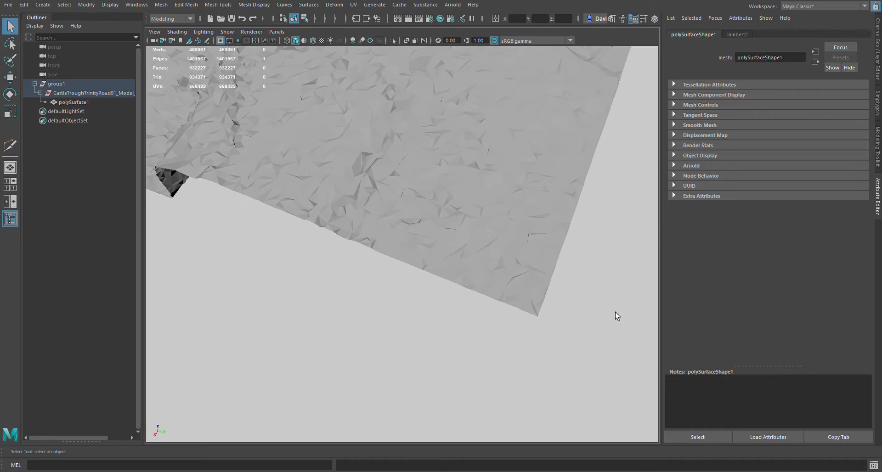
pyautogui.keyDown('shift'); pyautogui.click(539, 326); pyautogui.keyUp('shift')
# - Add the border edge at the kerb's outer corner at the plain end of the trough to the selection
pyautogui.keyDown('alt'); pyautogui.moveTo(539, 325); pyautogui.dragTo(372, 314, button='right'); pyautogui.keyUp('alt')
pyautogui.keyDown('alt'); pyautogui.moveTo(569, 273); pyautogui.dragTo(457, 255); pyautogui.keyUp('alt')
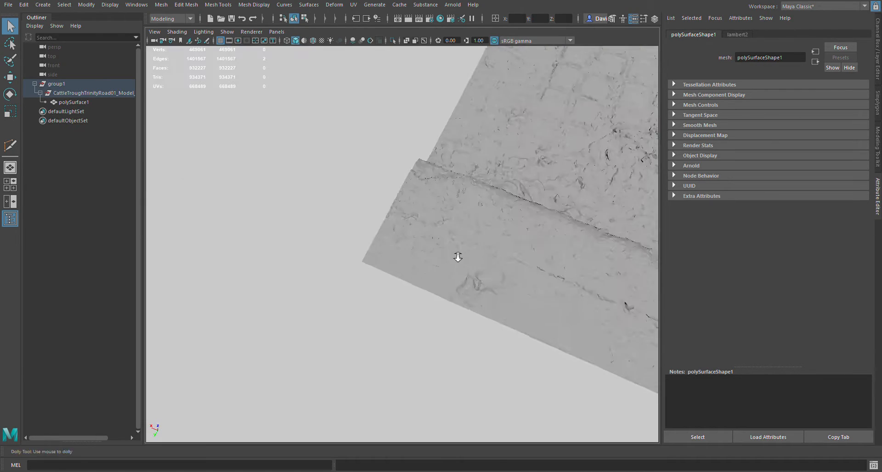
pyautogui.keyDown('alt'); pyautogui.moveTo(457, 256); pyautogui.dragTo(278, 270, button='right'); pyautogui.keyUp('alt')
pyautogui.keyDown('alt'); pyautogui.moveTo(612, 298); pyautogui.dragTo(385, 190, button='middle'); pyautogui.keyUp('alt')
pyautogui.keyDown('alt'); pyautogui.moveTo(385, 189); pyautogui.dragTo(589, 262, button='right'); pyautogui.keyUp('alt')
pyautogui.keyDown('alt'); pyautogui.moveTo(367, 251); pyautogui.dragTo(611, 306, button='right'); pyautogui.keyUp('alt')
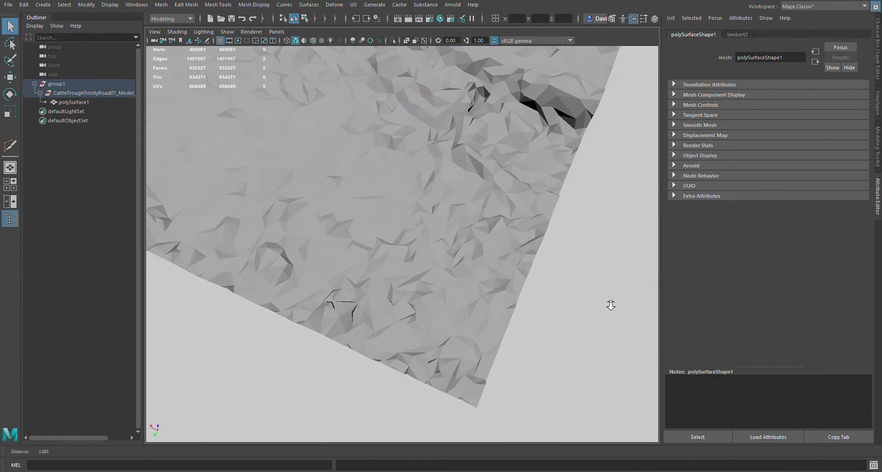
pyautogui.keyDown('shift'); pyautogui.click(479, 417); pyautogui.keyUp('shift')
# - Add the border edge at the tip of the plain-end paving corner to the selection
pyautogui.keyDown('alt'); pyautogui.moveTo(480, 417); pyautogui.dragTo(592, 293, button='right'); pyautogui.keyUp('alt')
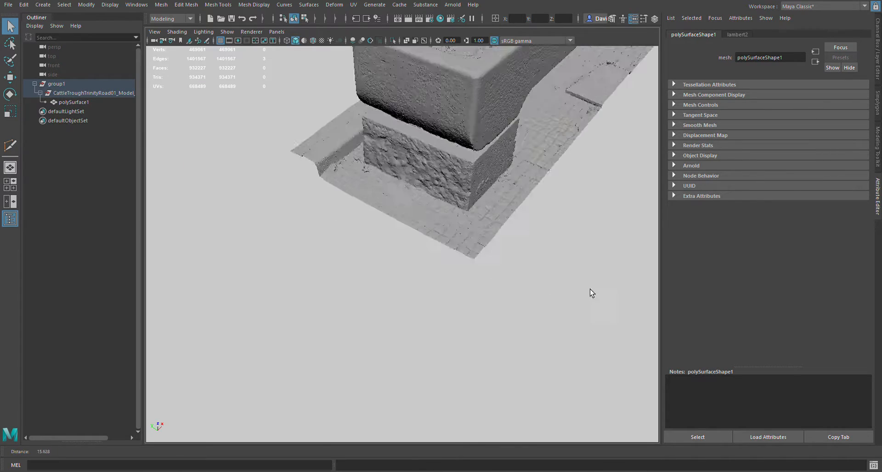
pyautogui.keyDown('alt'); pyautogui.moveTo(590, 290); pyautogui.dragTo(479, 305, button='middle'); pyautogui.keyUp('alt')
pyautogui.keyDown('alt'); pyautogui.moveTo(479, 305); pyautogui.dragTo(570, 334, button='right'); pyautogui.keyUp('alt')
pyautogui.keyDown('alt'); pyautogui.moveTo(381, 334); pyautogui.dragTo(479, 299, button='middle'); pyautogui.keyUp('alt')
pyautogui.keyDown('alt'); pyautogui.moveTo(479, 299); pyautogui.dragTo(272, 285, button='right'); pyautogui.keyUp('alt')
pyautogui.keyDown('alt'); pyautogui.moveTo(444, 218); pyautogui.dragTo(461, 339, button='middle'); pyautogui.keyUp('alt')
pyautogui.keyDown('alt'); pyautogui.moveTo(462, 339); pyautogui.dragTo(365, 321, button='right'); pyautogui.keyUp('alt')
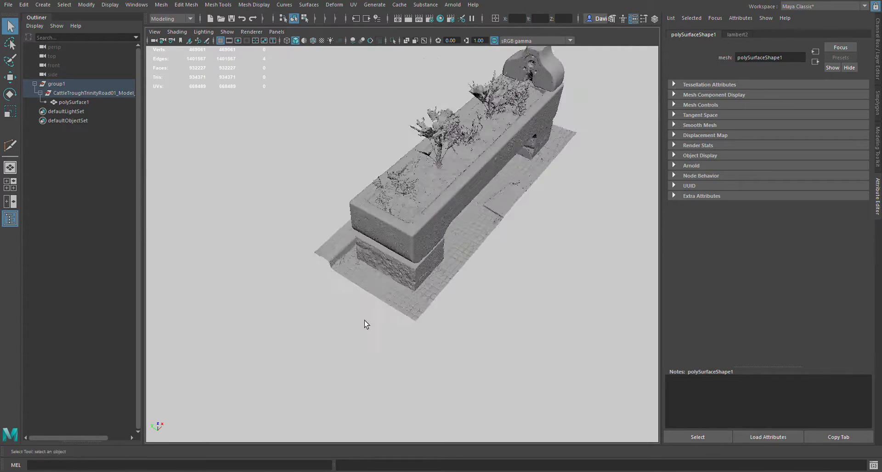
# - Examine the trough and its uneven ground border from the long paving side and the plain end
pyautogui.keyDown('alt'); pyautogui.moveTo(364, 321); pyautogui.dragTo(414, 294); pyautogui.keyUp('alt')
pyautogui.keyDown('alt'); pyautogui.moveTo(501, 280); pyautogui.dragTo(434, 304); pyautogui.keyUp('alt')
pyautogui.keyDown('alt'); pyautogui.moveTo(434, 304); pyautogui.dragTo(390, 312, button='middle'); pyautogui.keyUp('alt')
pyautogui.keyDown('alt'); pyautogui.moveTo(391, 312); pyautogui.dragTo(473, 314, button='right'); pyautogui.keyUp('alt')
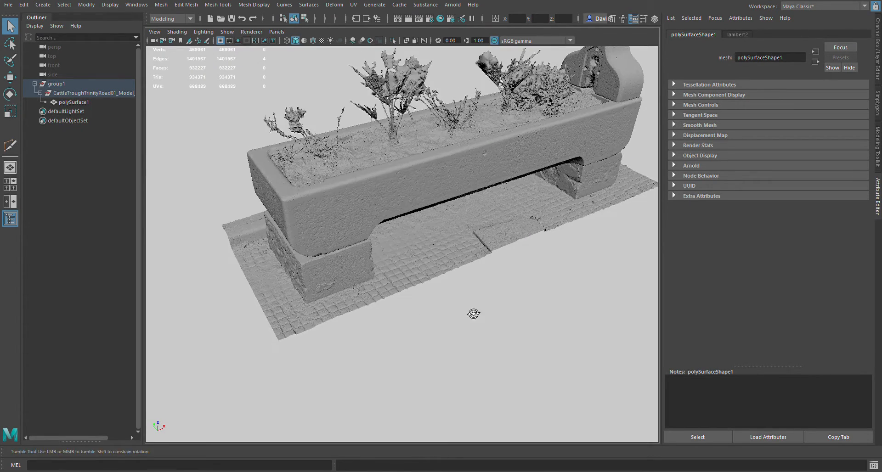
pyautogui.keyDown('alt'); pyautogui.moveTo(473, 314); pyautogui.dragTo(439, 264); pyautogui.keyUp('alt')
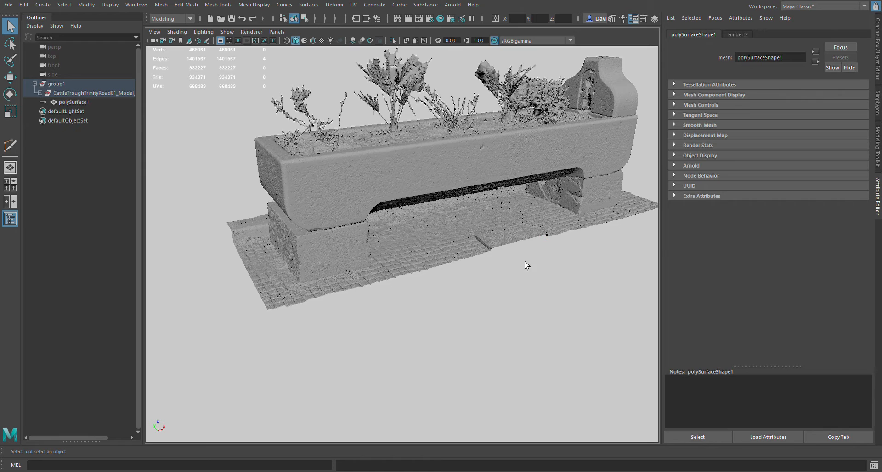
pyautogui.keyDown('alt'); pyautogui.moveTo(525, 262); pyautogui.dragTo(429, 264); pyautogui.keyUp('alt')
pyautogui.keyDown('alt'); pyautogui.moveTo(429, 264); pyautogui.dragTo(476, 258, button='right'); pyautogui.keyUp('alt')
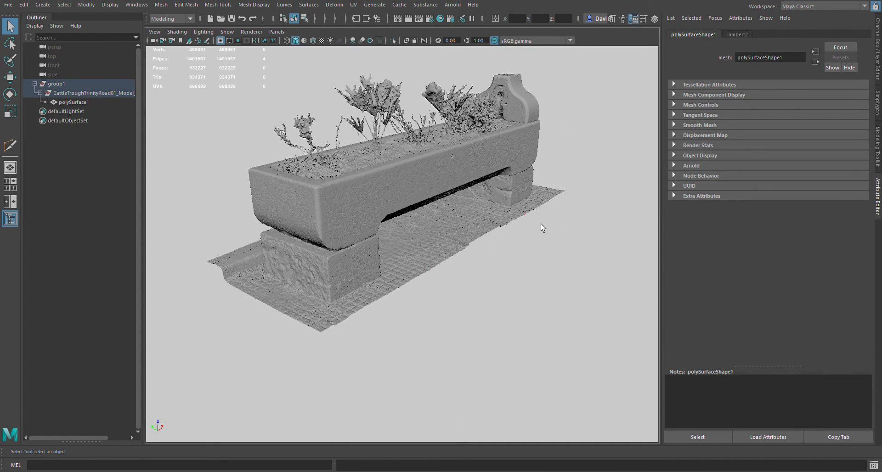
pyautogui.keyDown('alt'); pyautogui.moveTo(516, 275); pyautogui.dragTo(456, 273); pyautogui.keyUp('alt')
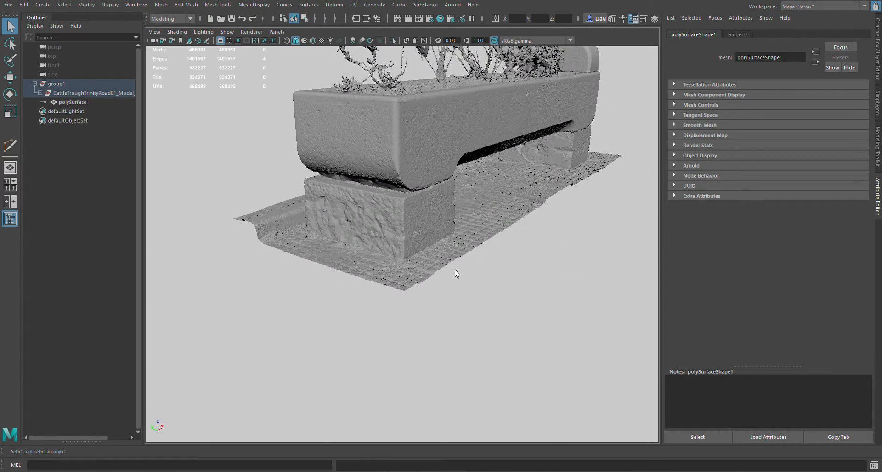
pyautogui.keyDown('alt'); pyautogui.moveTo(416, 275); pyautogui.dragTo(442, 234, button='middle'); pyautogui.keyUp('alt')
pyautogui.keyDown('alt'); pyautogui.moveTo(443, 234); pyautogui.dragTo(456, 278, button='right'); pyautogui.keyUp('alt')
# - Extrude the four selected border edges at the corners of the ground surface
pyautogui.press('w')
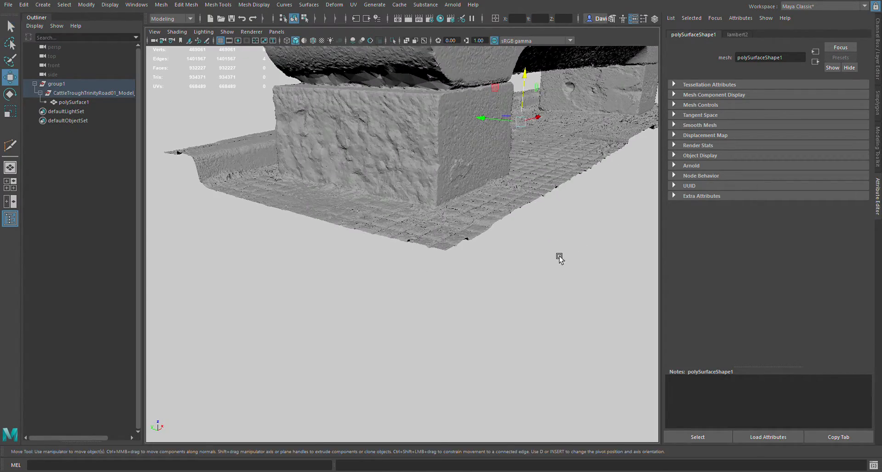
pyautogui.keyDown('alt'); pyautogui.moveTo(558, 256); pyautogui.dragTo(481, 212, button='right'); pyautogui.keyUp('alt')
pyautogui.keyDown('alt'); pyautogui.moveTo(480, 211); pyautogui.dragTo(456, 264, button='middle'); pyautogui.keyUp('alt')
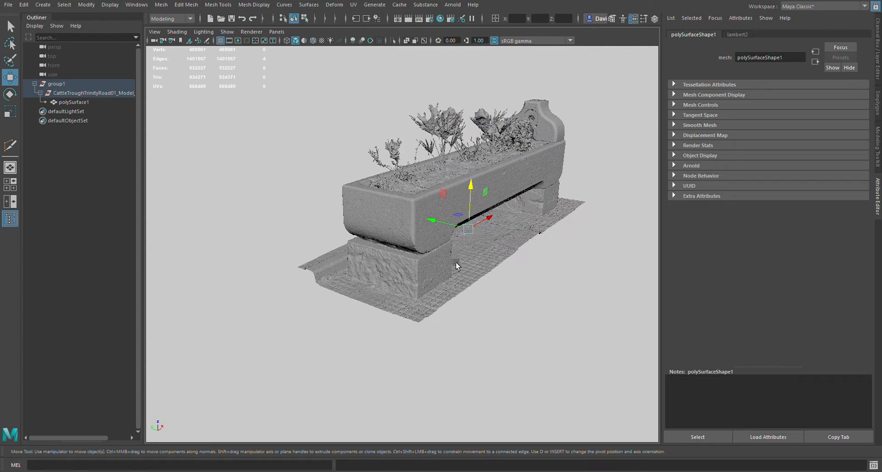
pyautogui.click(196, 7)
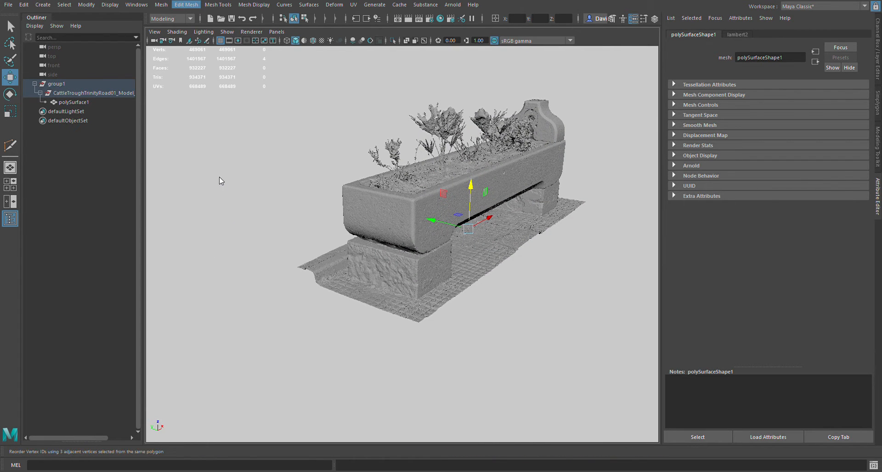
pyautogui.click(237, 93)
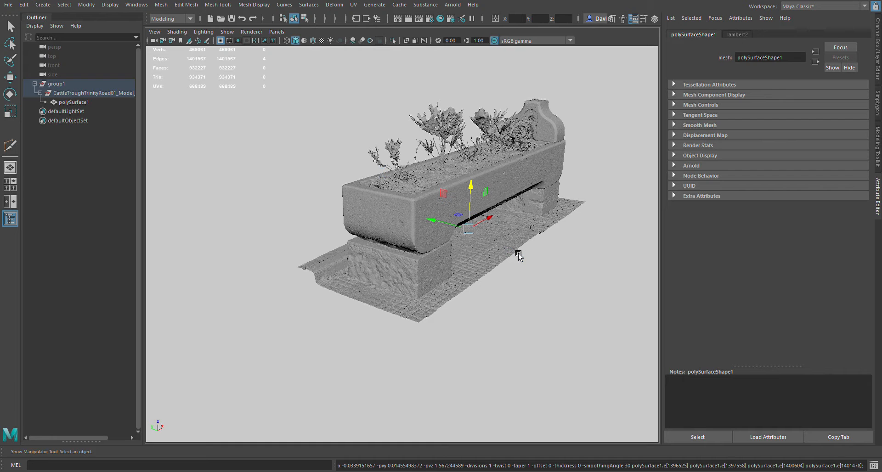
# - Move the four extruded corner edges straight down along the Z axis, below the ground surface
pyautogui.keyDown('alt'); pyautogui.moveTo(528, 270); pyautogui.dragTo(526, 247); pyautogui.keyUp('alt')
pyautogui.press('w')
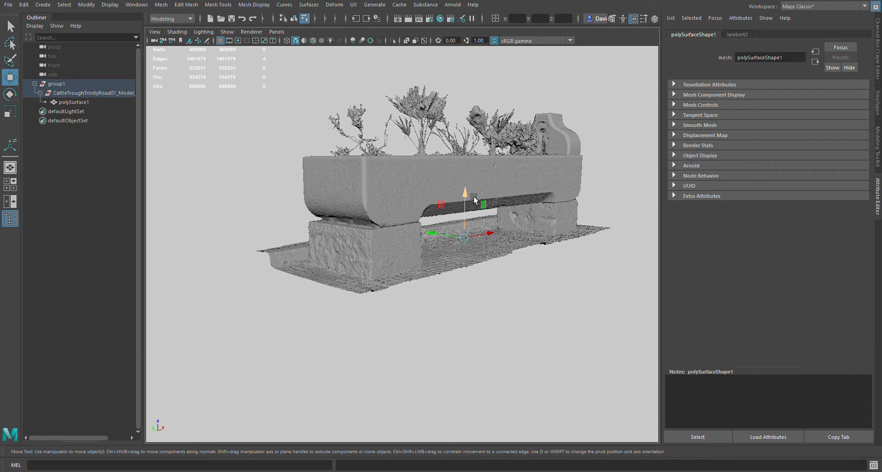
pyautogui.click(475, 199)
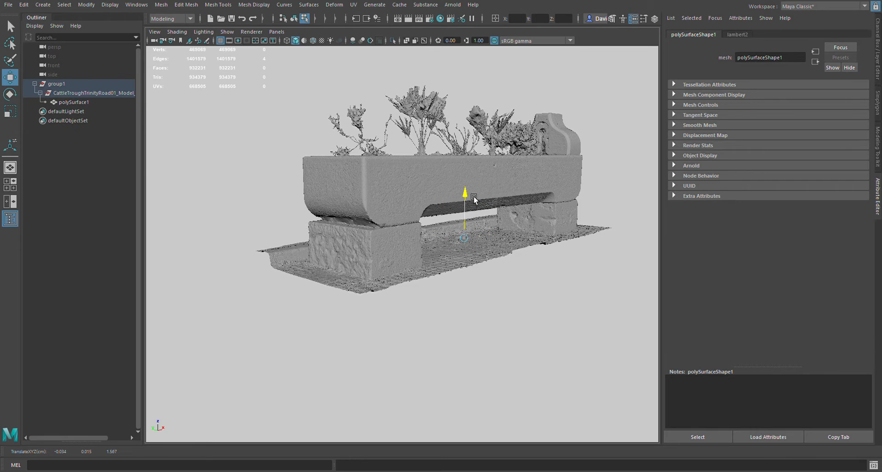
pyautogui.moveTo(455, 330); pyautogui.dragTo(455, 330)
pyautogui.moveTo(455, 330); pyautogui.dragTo(455, 331)
pyautogui.moveTo(473, 214); pyautogui.dragTo(473, 217)
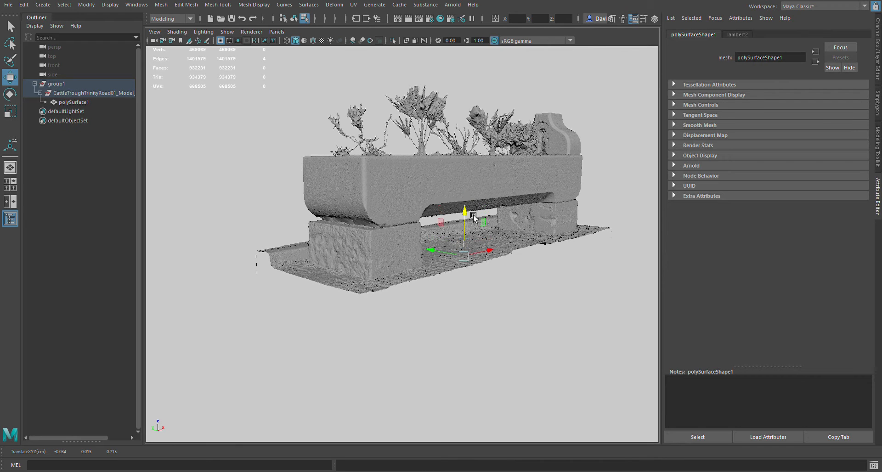
pyautogui.keyDown('alt'); pyautogui.moveTo(378, 264); pyautogui.dragTo(395, 242); pyautogui.keyUp('alt')
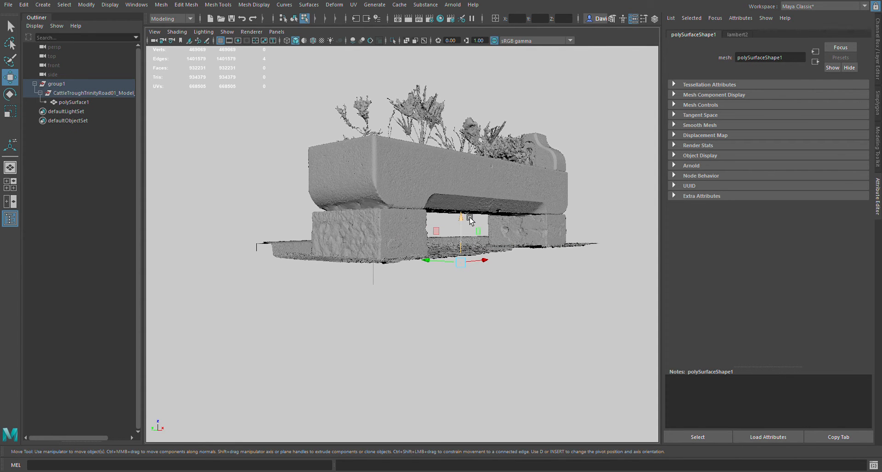
pyautogui.moveTo(470, 218); pyautogui.dragTo(470, 219)
# - Extrude the four corner edges a second time and move them further down along the Z axis
pyautogui.keyDown('alt'); pyautogui.moveTo(470, 219); pyautogui.dragTo(464, 239); pyautogui.keyUp('alt')
pyautogui.keyDown('alt'); pyautogui.moveTo(455, 243); pyautogui.dragTo(469, 196, button='middle'); pyautogui.keyUp('alt')
pyautogui.scroll(3, 469, 196)
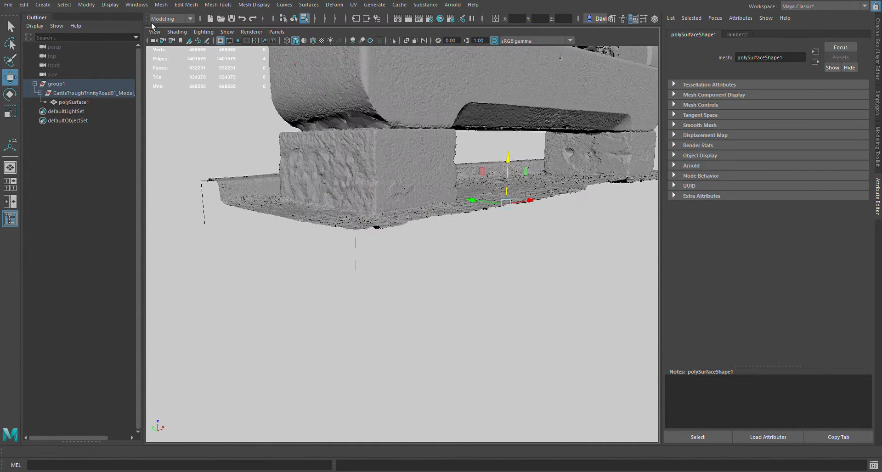
pyautogui.click(186, 4)
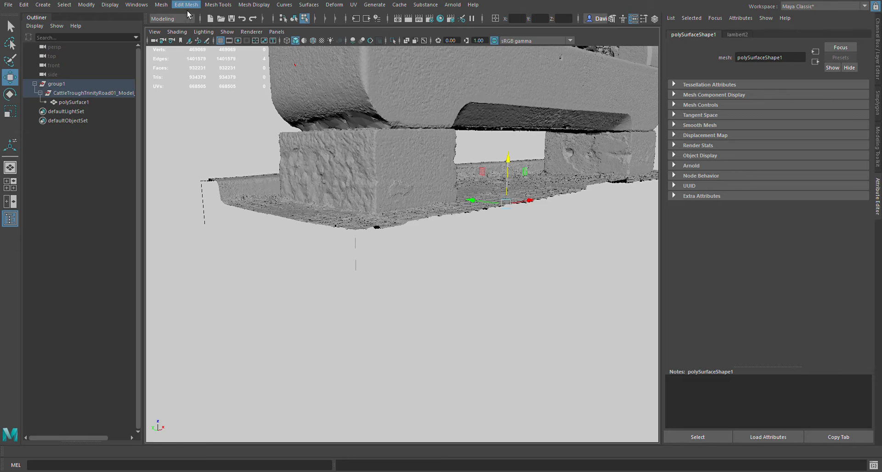
pyautogui.click(225, 99)
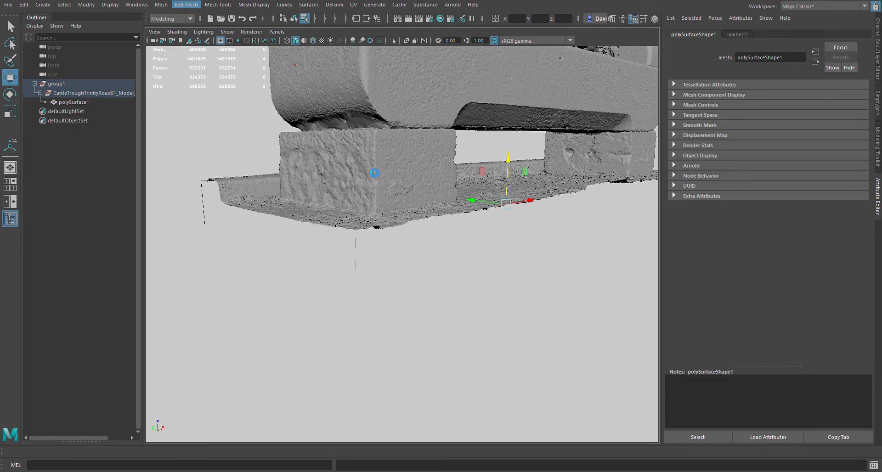
pyautogui.click(518, 166)
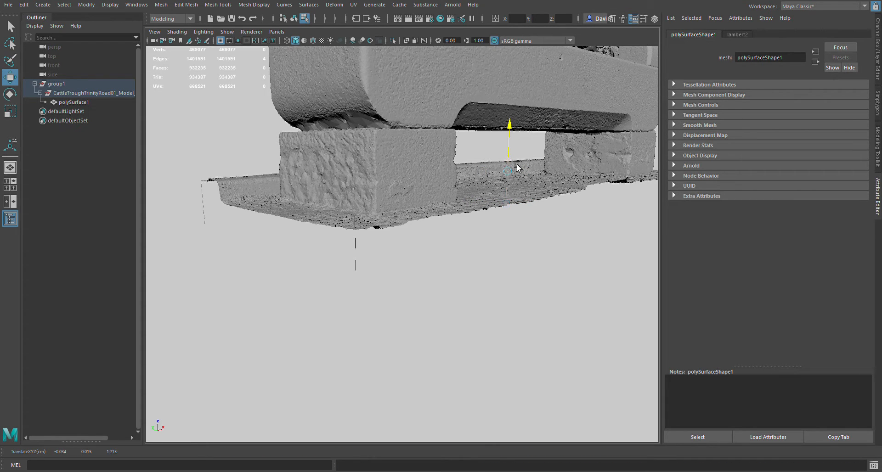
pyautogui.moveTo(518, 167); pyautogui.dragTo(508, 238)
# - Try selecting individual faces of the extruded strip beneath the plain-end paving corner, checking it in wireframe and shaded display
pyautogui.press('4')
pyautogui.moveTo(494, 234)
pyautogui.mouseDown(button='middle')
pyautogui.moveTo(489, 260)
pyautogui.moveTo(477, 271)
pyautogui.mouseUp(button='middle')
pyautogui.keyDown('alt'); pyautogui.moveTo(497, 263); pyautogui.dragTo(558, 253, button='right'); pyautogui.keyUp('alt')
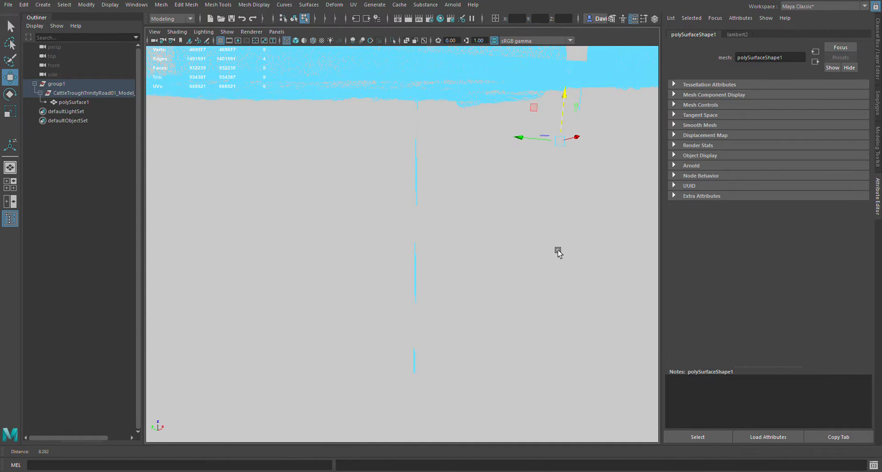
pyautogui.press('5')
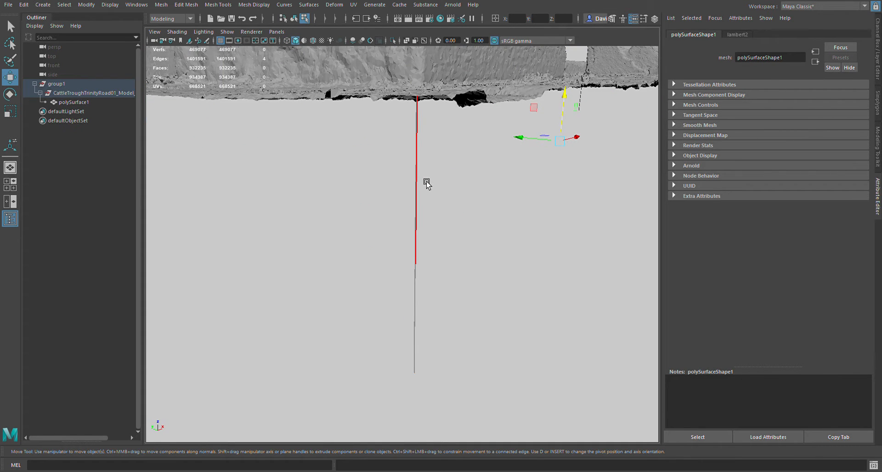
pyautogui.click(423, 198)
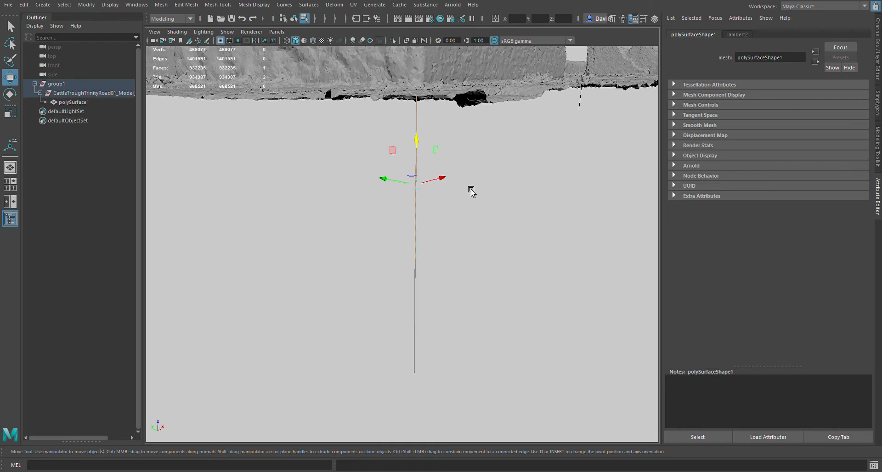
pyautogui.moveTo(384, 305); pyautogui.dragTo(489, 312)
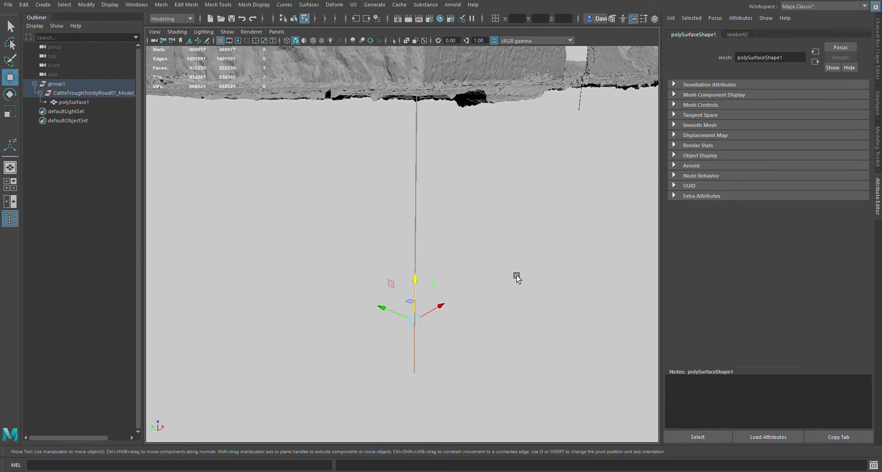
pyautogui.keyDown('alt'); pyautogui.moveTo(558, 242); pyautogui.dragTo(346, 225); pyautogui.keyUp('alt')
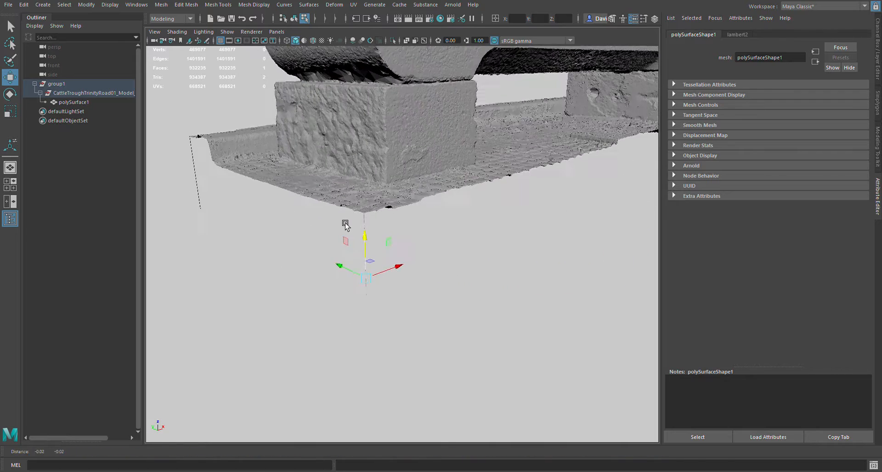
pyautogui.keyDown('alt'); pyautogui.moveTo(345, 224); pyautogui.dragTo(430, 224, button='right'); pyautogui.keyUp('alt')
pyautogui.keyDown('alt'); pyautogui.moveTo(429, 223); pyautogui.dragTo(506, 206); pyautogui.keyUp('alt')
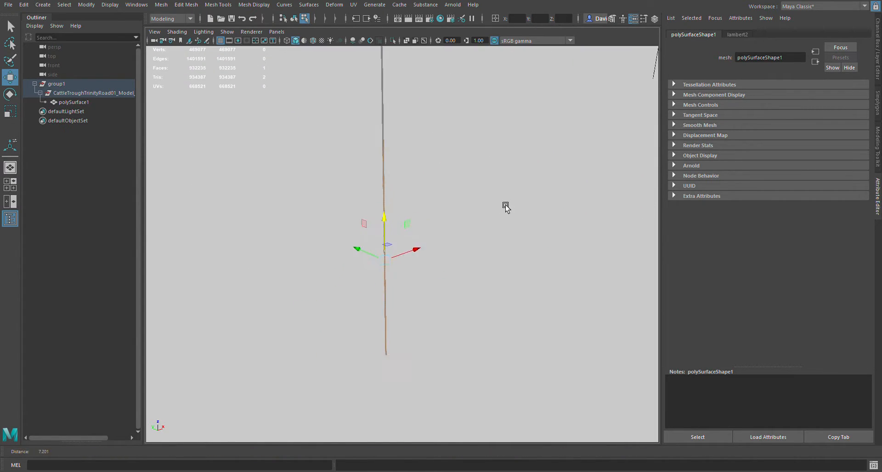
# - Select the lower strip segment's side edge beneath the plain-end paving corner and the matching edge beneath the fountain-end paving corner
pyautogui.click(388, 180)
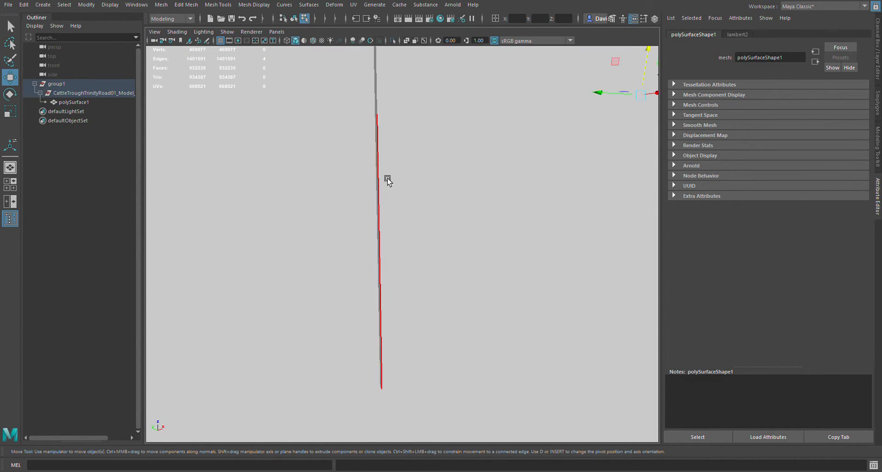
pyautogui.click(386, 179)
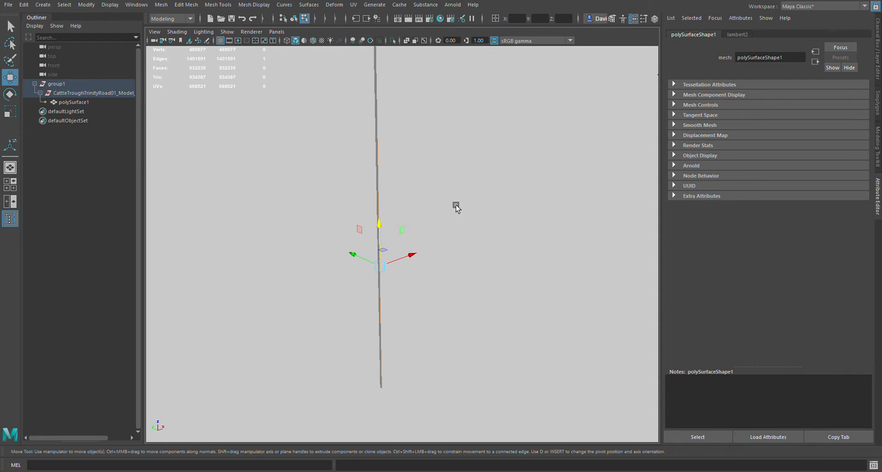
pyautogui.keyDown('alt'); pyautogui.moveTo(517, 219); pyautogui.dragTo(569, 212); pyautogui.keyUp('alt')
pyautogui.keyDown('alt'); pyautogui.moveTo(569, 213); pyautogui.dragTo(399, 205, button='right'); pyautogui.keyUp('alt')
pyautogui.keyDown('alt'); pyautogui.moveTo(524, 206); pyautogui.dragTo(448, 204); pyautogui.keyUp('alt')
pyautogui.keyDown('alt'); pyautogui.moveTo(506, 203); pyautogui.dragTo(383, 187, button='middle'); pyautogui.keyUp('alt')
pyautogui.keyDown('alt'); pyautogui.moveTo(382, 189); pyautogui.dragTo(489, 204); pyautogui.keyUp('alt')
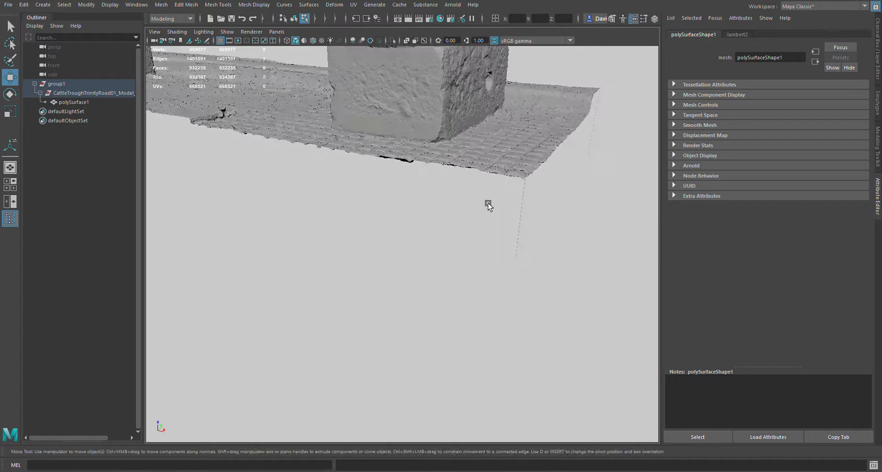
pyautogui.press('f')
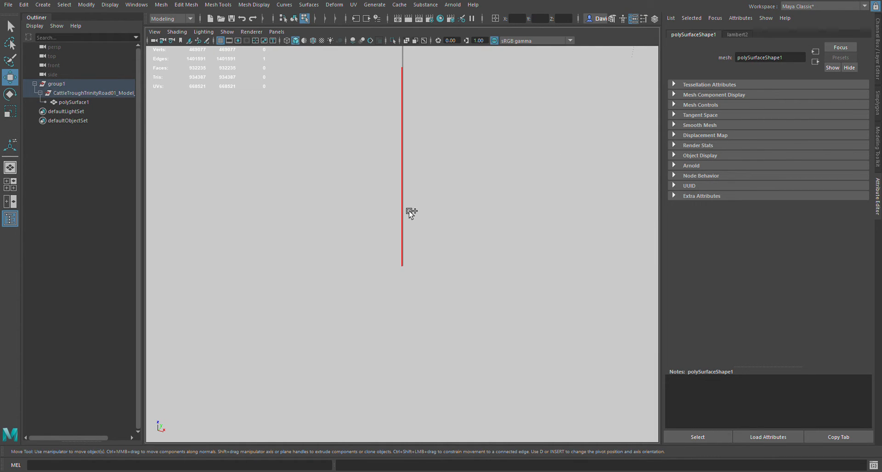
pyautogui.keyDown('shift'); pyautogui.click(409, 212); pyautogui.keyUp('shift')
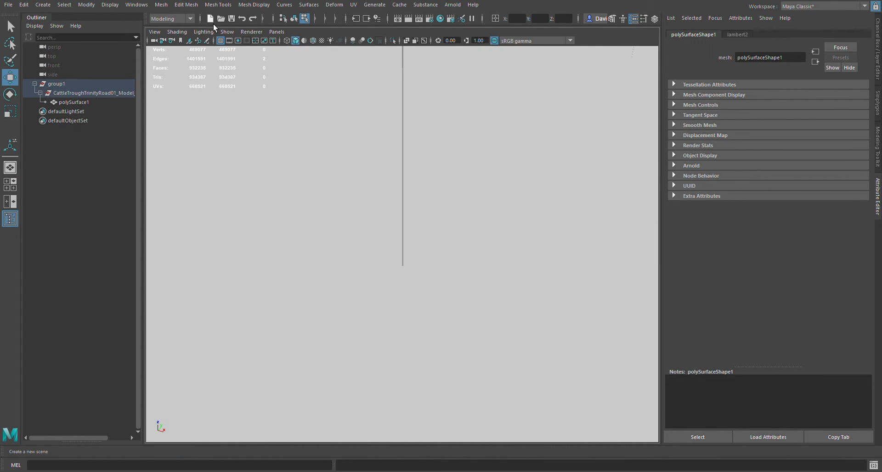
# - Bridge the two selected edges with a face running along the trough's long paving side
pyautogui.click(190, 5)
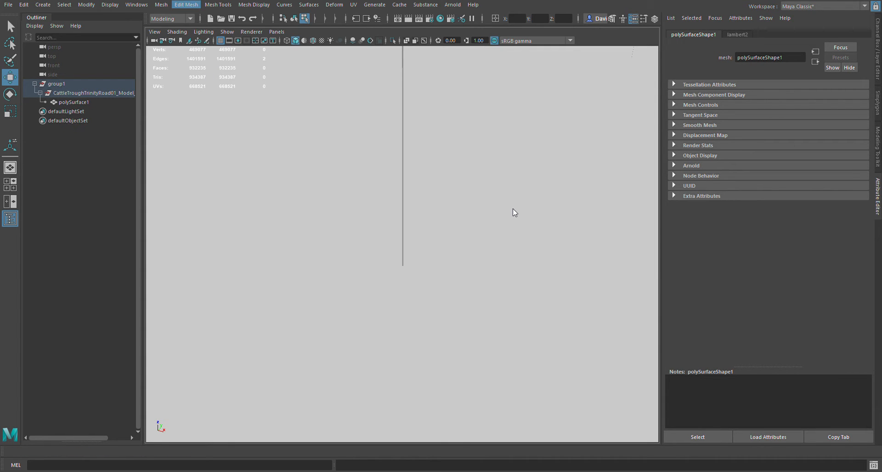
pyautogui.keyDown('alt'); pyautogui.moveTo(514, 217); pyautogui.dragTo(516, 183, button='right'); pyautogui.keyUp('alt')
pyautogui.keyDown('alt'); pyautogui.moveTo(516, 183); pyautogui.dragTo(466, 188); pyautogui.keyUp('alt')
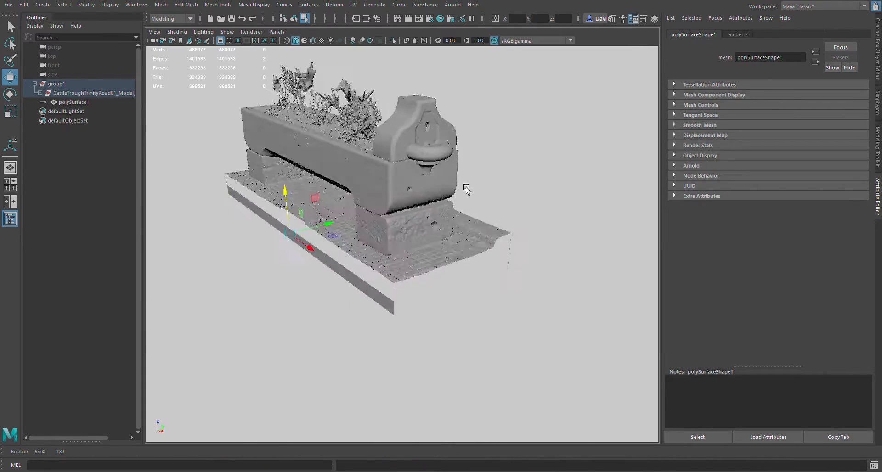
# - Select the lower strip's open edge beneath the fountain-end paving corner and the edge beneath the opposite fountain-end corner, and bridge them
pyautogui.press('f')
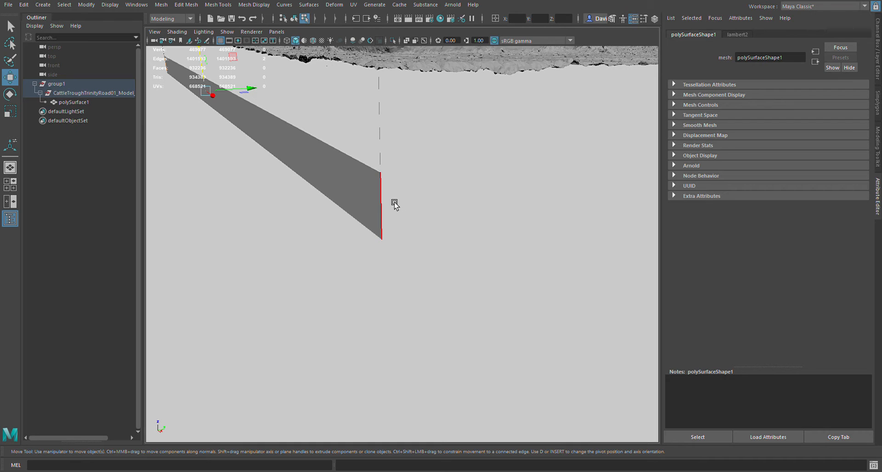
pyautogui.click(395, 202)
pyautogui.keyDown('alt'); pyautogui.moveTo(449, 195); pyautogui.dragTo(459, 210, button='right'); pyautogui.keyUp('alt')
pyautogui.keyDown('alt'); pyautogui.moveTo(538, 220); pyautogui.dragTo(483, 202); pyautogui.keyUp('alt')
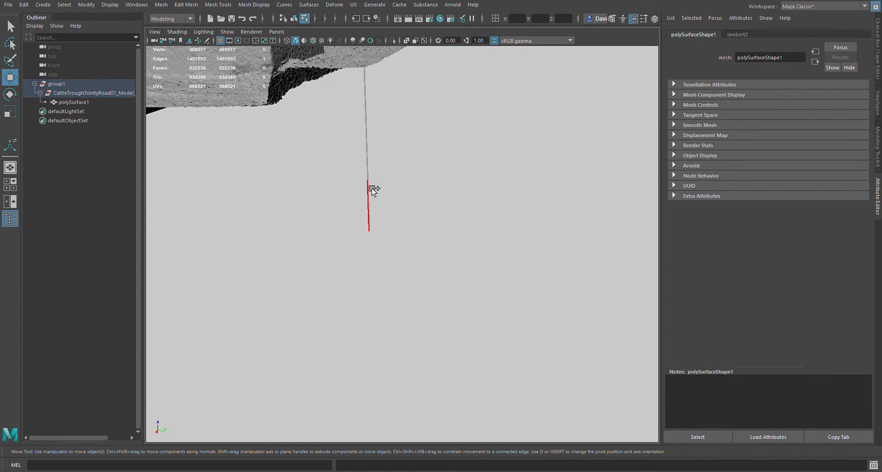
pyautogui.keyDown('shift'); pyautogui.click(369, 205); pyautogui.keyUp('shift')
pyautogui.press('g')
# - Bridge the fountain-end strip's open edge to the lower edge beneath the plain-end corner, running along the trough's inscription side
pyautogui.keyDown('alt'); pyautogui.moveTo(466, 238); pyautogui.dragTo(421, 246); pyautogui.keyUp('alt')
pyautogui.keyDown('alt'); pyautogui.moveTo(484, 240); pyautogui.dragTo(458, 235, button='right'); pyautogui.keyUp('alt')
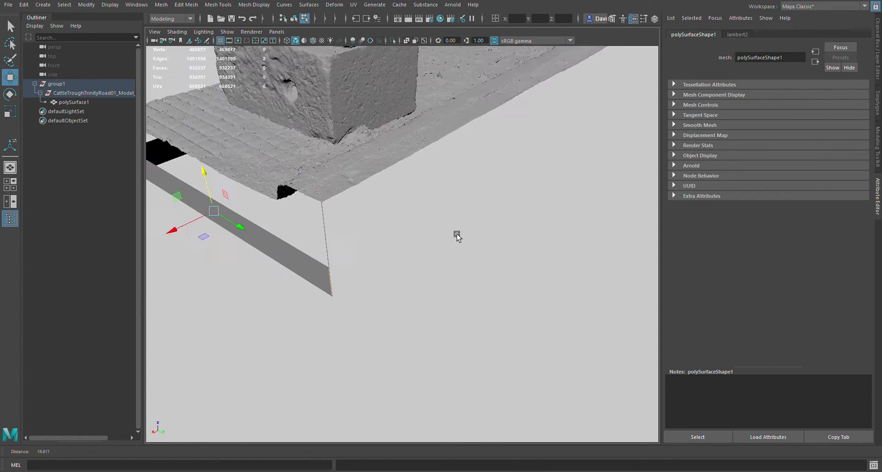
pyautogui.keyDown('alt'); pyautogui.moveTo(457, 236); pyautogui.dragTo(206, 150); pyautogui.keyUp('alt')
pyautogui.scroll(5, 358, 228)
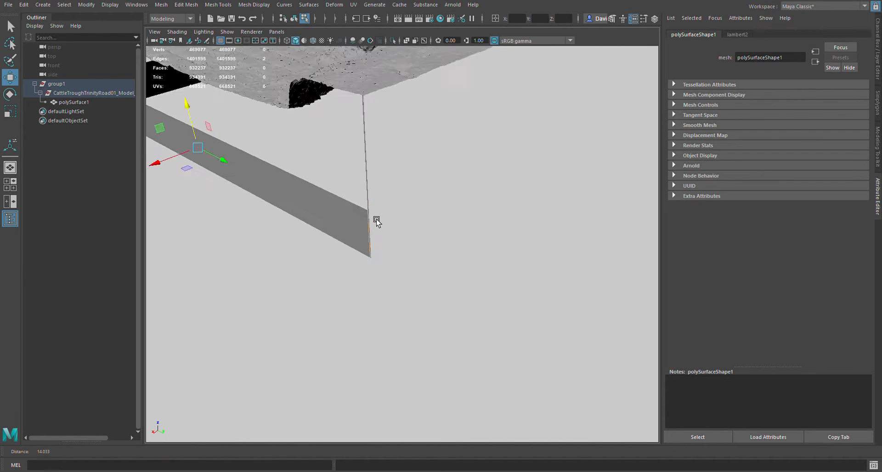
pyautogui.click(344, 228)
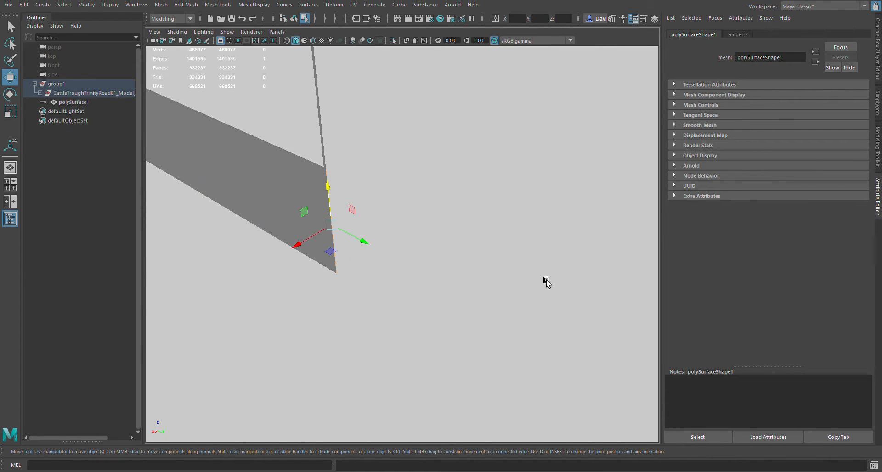
pyautogui.keyDown('alt'); pyautogui.moveTo(524, 273); pyautogui.dragTo(455, 234); pyautogui.keyUp('alt')
pyautogui.keyDown('alt'); pyautogui.moveTo(615, 244); pyautogui.dragTo(480, 213, button='middle'); pyautogui.keyUp('alt')
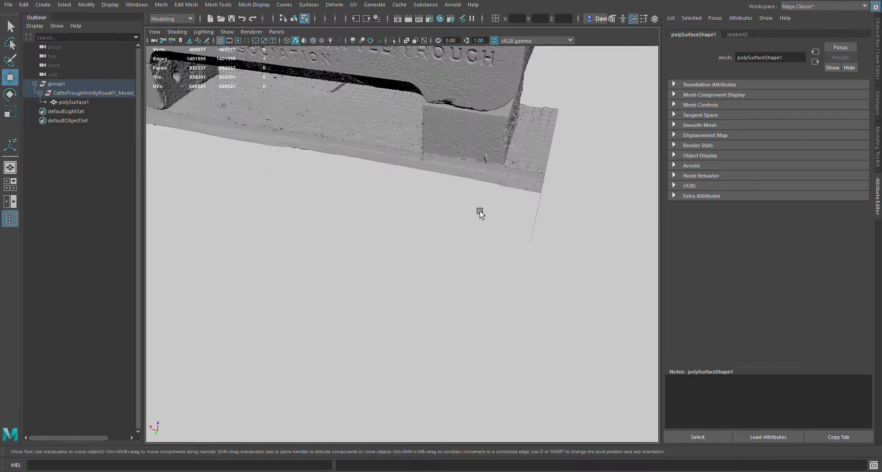
pyautogui.keyDown('alt'); pyautogui.moveTo(481, 212); pyautogui.dragTo(496, 221); pyautogui.keyUp('alt')
pyautogui.keyDown('alt'); pyautogui.moveTo(496, 221); pyautogui.dragTo(518, 213, button='right'); pyautogui.keyUp('alt')
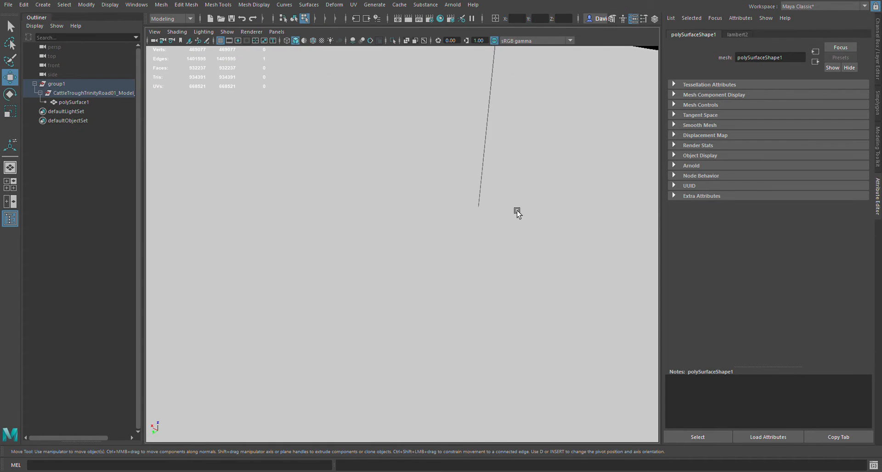
pyautogui.keyDown('shift'); pyautogui.click(483, 193); pyautogui.keyUp('shift')
pyautogui.press('g')
# - Close the lower ring by bridging the two remaining open edges across the trough's plain end
pyautogui.keyDown('alt'); pyautogui.moveTo(490, 279); pyautogui.dragTo(464, 266, button='right'); pyautogui.keyUp('alt')
pyautogui.keyDown('alt'); pyautogui.moveTo(464, 266); pyautogui.dragTo(447, 253); pyautogui.keyUp('alt')
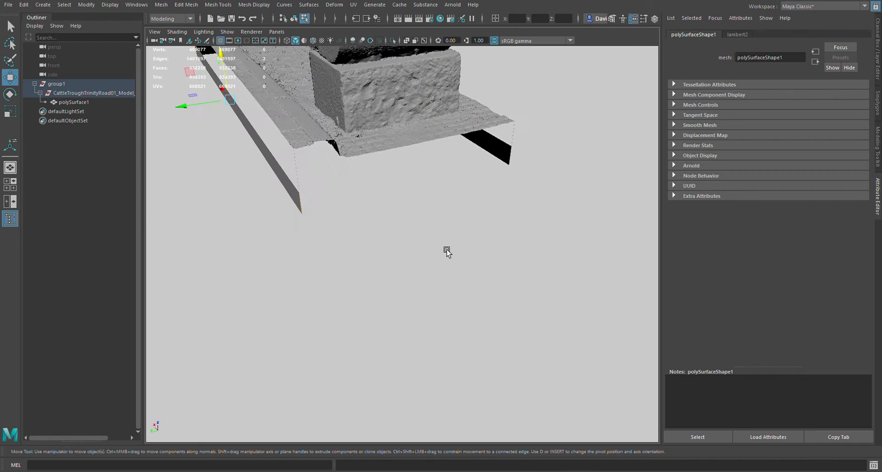
pyautogui.keyDown('alt'); pyautogui.moveTo(447, 253); pyautogui.dragTo(560, 292, button='middle'); pyautogui.keyUp('alt')
pyautogui.keyDown('alt'); pyautogui.moveTo(559, 292); pyautogui.dragTo(629, 269, button='right'); pyautogui.keyUp('alt')
pyautogui.click(473, 246)
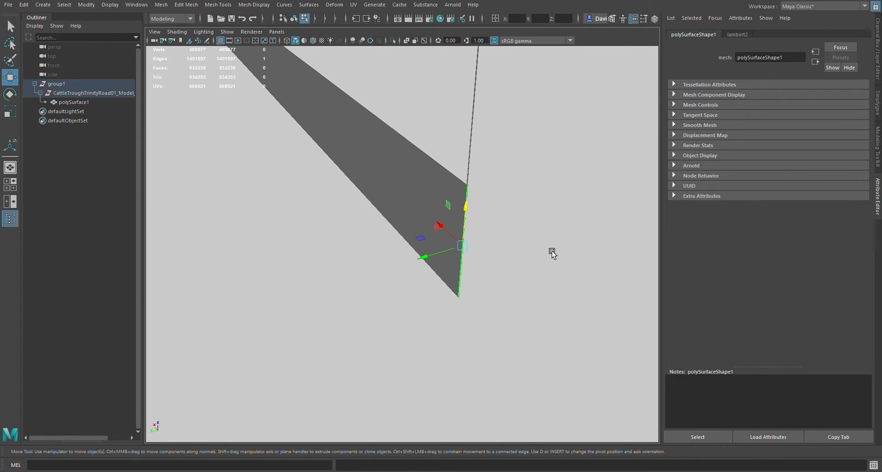
pyautogui.keyDown('alt'); pyautogui.moveTo(551, 253); pyautogui.dragTo(399, 238); pyautogui.keyUp('alt')
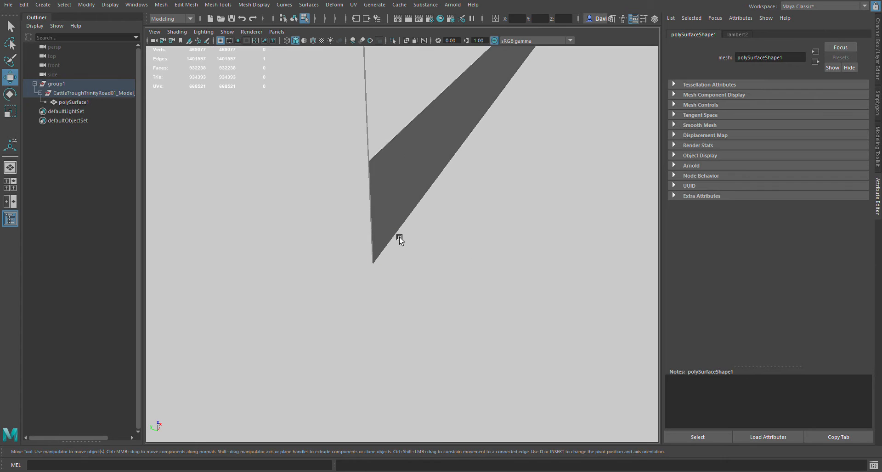
pyautogui.keyDown('shift'); pyautogui.click(376, 226); pyautogui.keyUp('shift')
pyautogui.press('g')
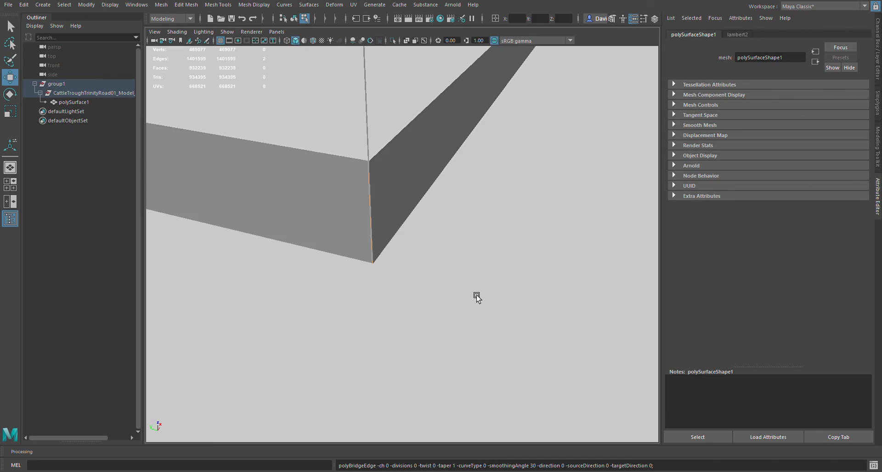
# - Return to object mode and apply Fill Hole to close the gaps between the paving border and the lower ring
pyautogui.keyDown('alt'); pyautogui.moveTo(475, 295); pyautogui.dragTo(400, 278, button='right'); pyautogui.keyUp('alt')
pyautogui.keyDown('alt'); pyautogui.moveTo(399, 278); pyautogui.dragTo(321, 190); pyautogui.keyUp('alt')
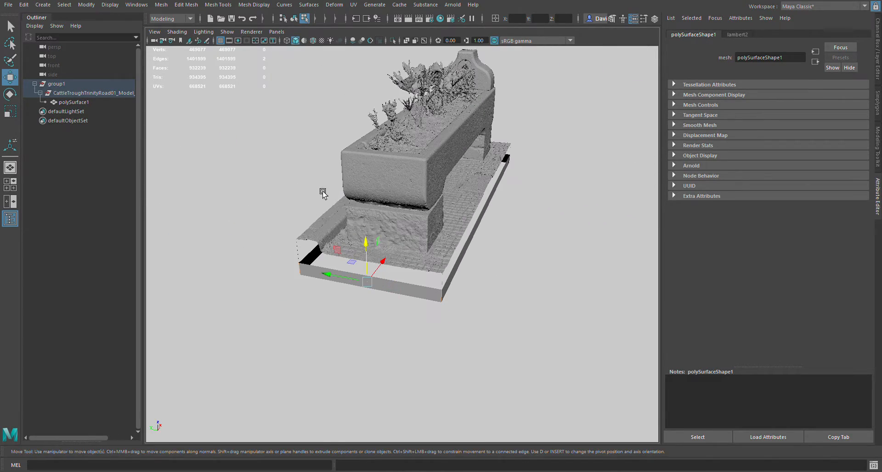
pyautogui.press('F8')
pyautogui.keyDown('alt'); pyautogui.moveTo(311, 48); pyautogui.dragTo(546, 209); pyautogui.keyUp('alt')
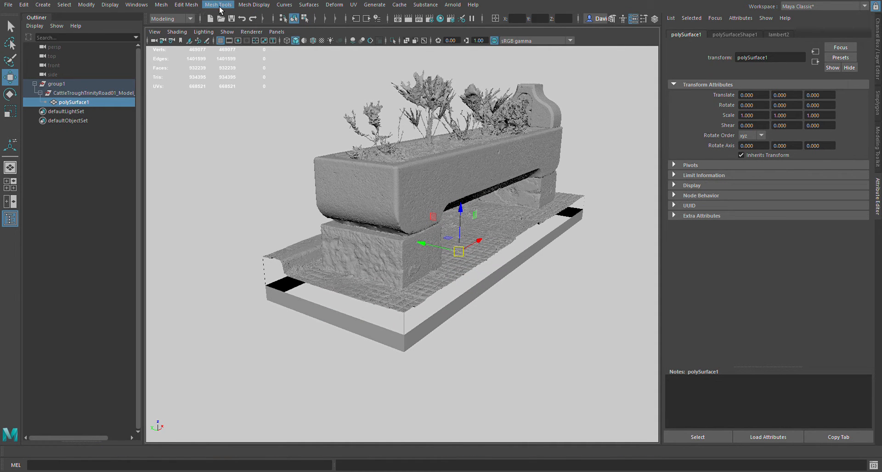
pyautogui.click(168, 8)
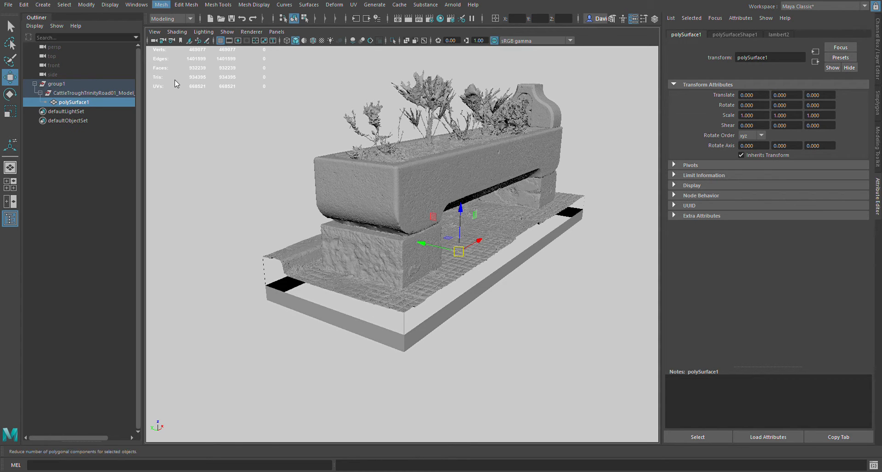
pyautogui.click(176, 74)
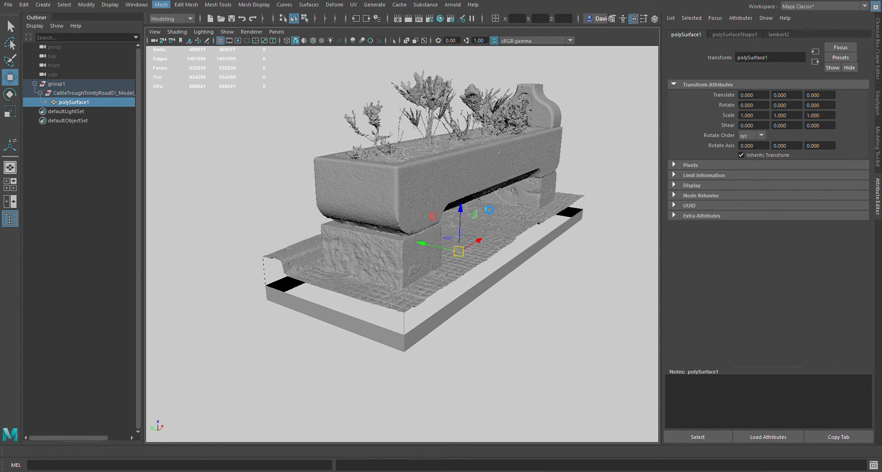
pyautogui.keyDown('alt'); pyautogui.moveTo(489, 210); pyautogui.dragTo(395, 229); pyautogui.keyUp('alt')
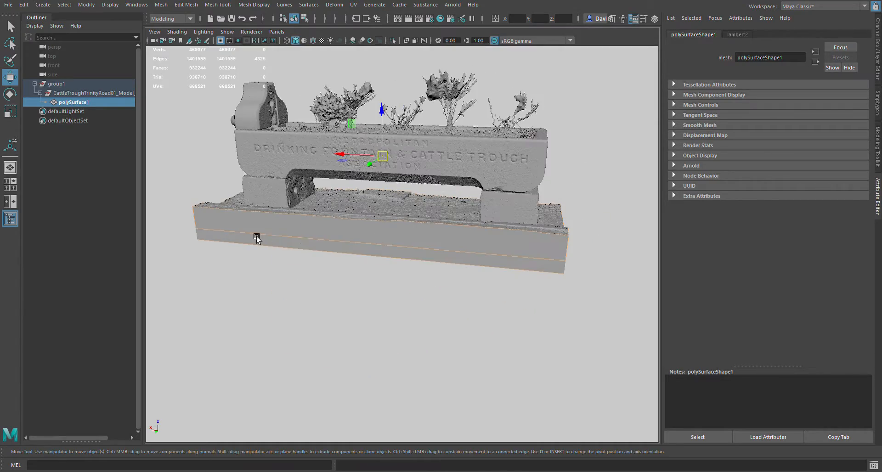
pyautogui.keyDown('alt'); pyautogui.moveTo(257, 237); pyautogui.dragTo(364, 203); pyautogui.keyUp('alt')
pyautogui.keyDown('alt'); pyautogui.moveTo(365, 203); pyautogui.dragTo(366, 243, button='right'); pyautogui.keyUp('alt')
pyautogui.keyDown('alt'); pyautogui.moveTo(295, 250); pyautogui.dragTo(549, 273); pyautogui.keyUp('alt')
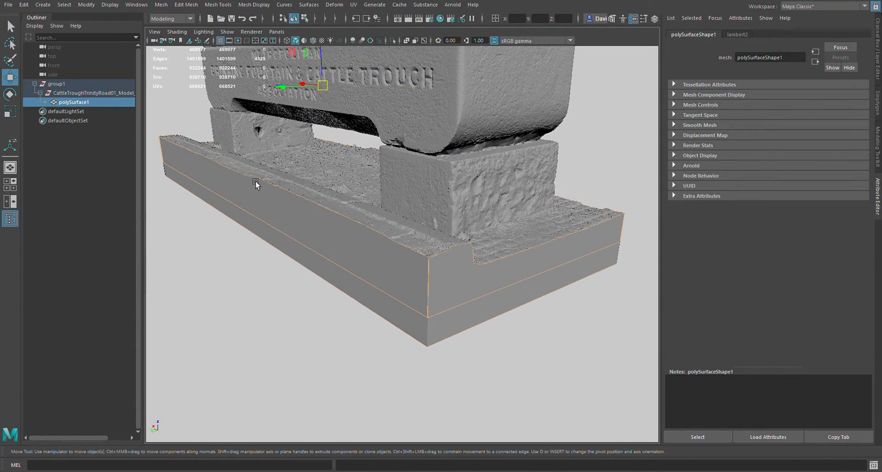
pyautogui.keyDown('alt'); pyautogui.moveTo(335, 231); pyautogui.dragTo(380, 217); pyautogui.keyUp('alt')
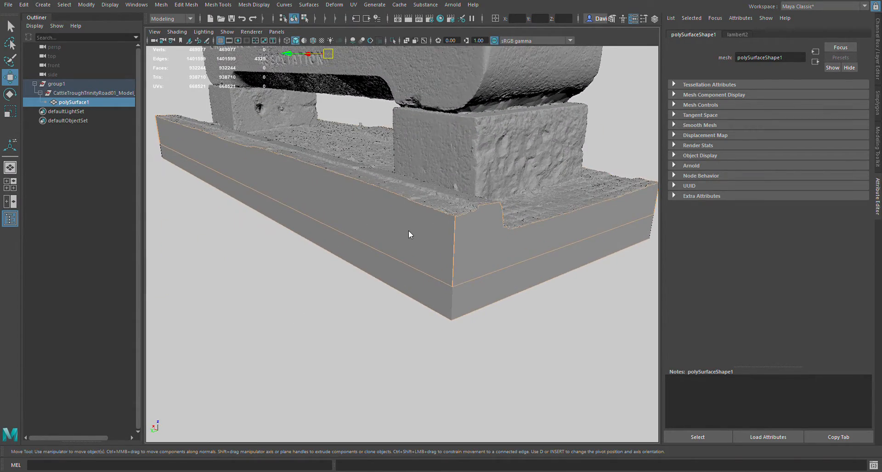
# - Select all the base side faces in face mode, using the front view in wireframe display
pyautogui.press('F11')
pyautogui.keyDown('alt'); pyautogui.moveTo(442, 289); pyautogui.dragTo(433, 288); pyautogui.keyUp('alt')
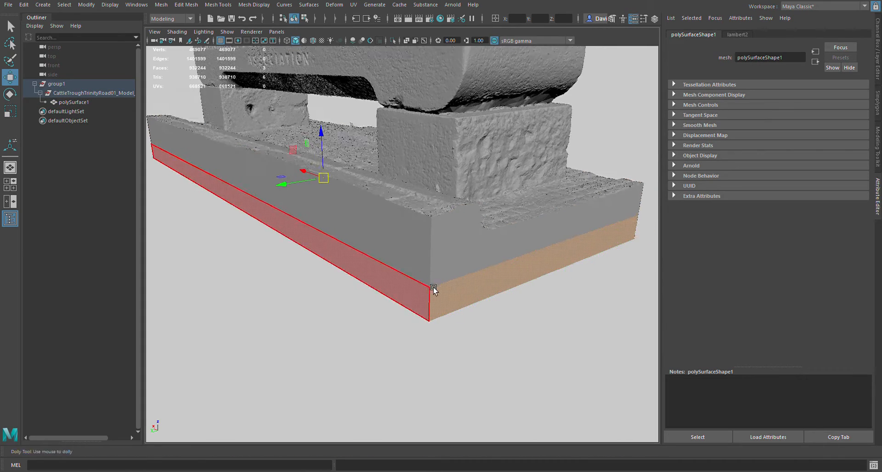
pyautogui.keyDown('alt'); pyautogui.moveTo(434, 288); pyautogui.dragTo(469, 291, button='right'); pyautogui.keyUp('alt')
pyautogui.click(419, 272)
pyautogui.keyDown('alt'); pyautogui.moveTo(538, 314); pyautogui.dragTo(432, 277); pyautogui.keyUp('alt')
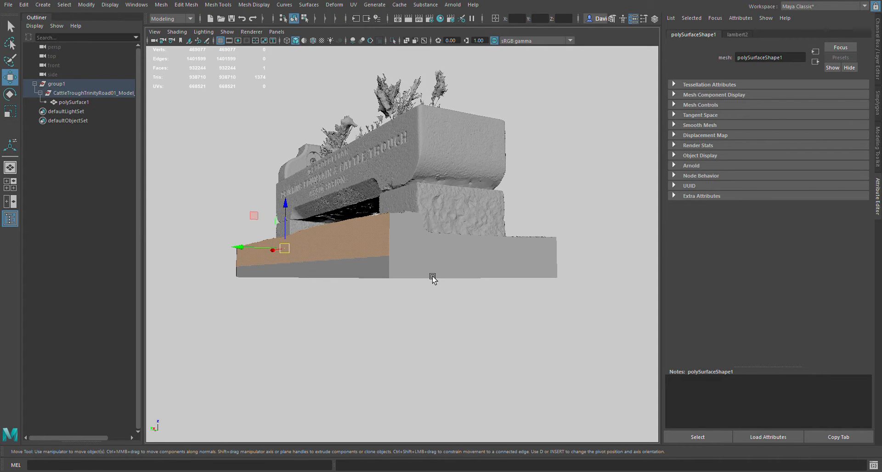
pyautogui.press('space')
pyautogui.press('space')
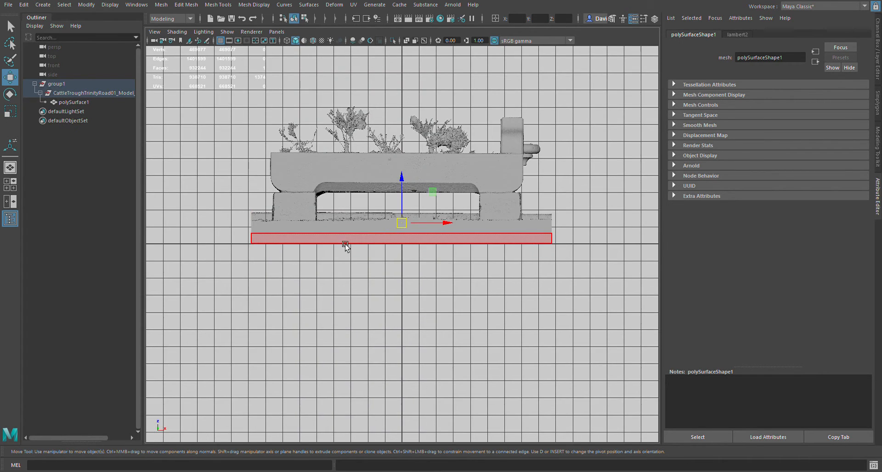
pyautogui.keyDown('alt'); pyautogui.moveTo(427, 267); pyautogui.dragTo(480, 272, button='right'); pyautogui.keyUp('alt')
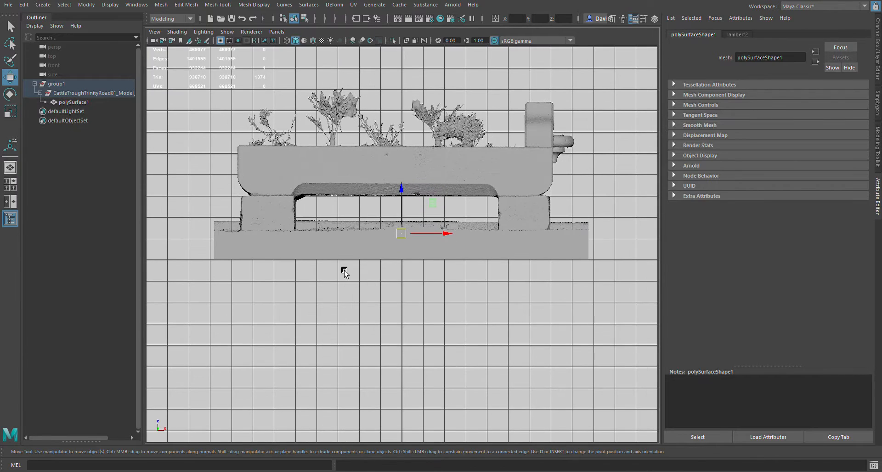
pyautogui.press('4')
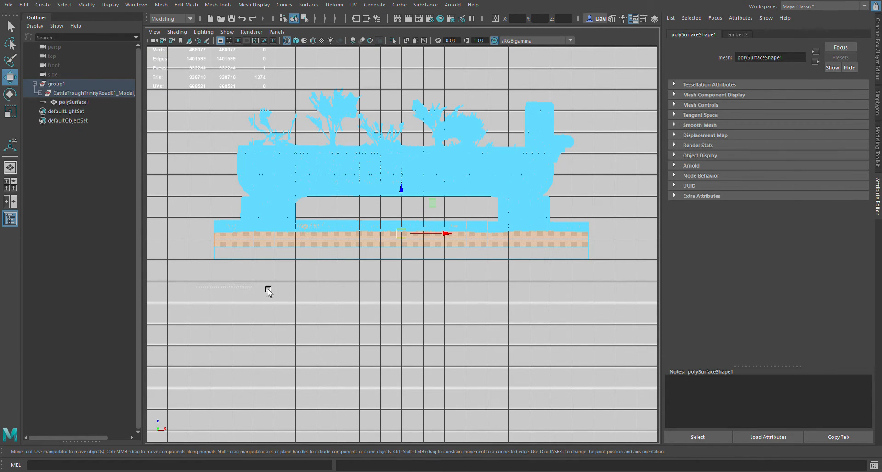
pyautogui.moveTo(642, 247); pyautogui.dragTo(583, 246)
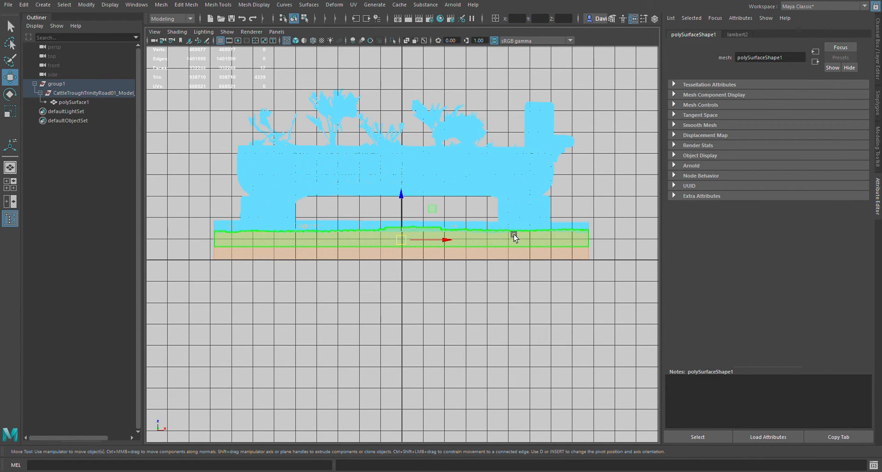
# - Examine the selected base side faces around the paving border and corners in wireframe and shaded display
pyautogui.keyDown('alt'); pyautogui.moveTo(512, 215); pyautogui.dragTo(547, 223); pyautogui.keyUp('alt')
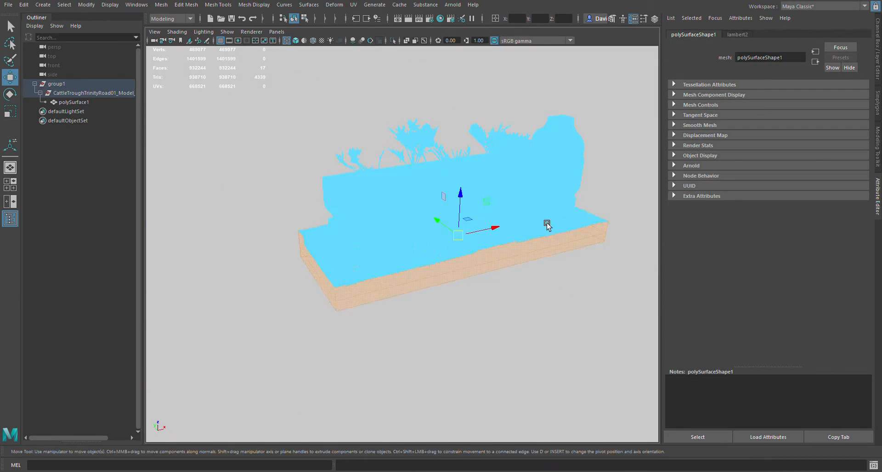
pyautogui.scroll(8, 451, 258)
pyautogui.scroll(3, 518, 236)
pyautogui.keyDown('alt'); pyautogui.moveTo(518, 235); pyautogui.dragTo(532, 188, button='middle'); pyautogui.keyUp('alt')
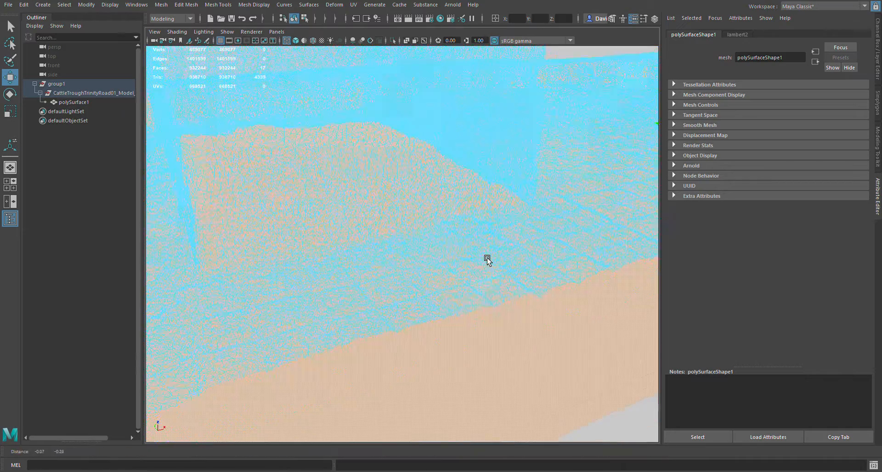
pyautogui.scroll(2, 505, 261)
pyautogui.press('5')
pyautogui.keyDown('alt'); pyautogui.moveTo(396, 361); pyautogui.dragTo(450, 310, button='middle'); pyautogui.keyUp('alt')
pyautogui.scroll(2, 451, 310)
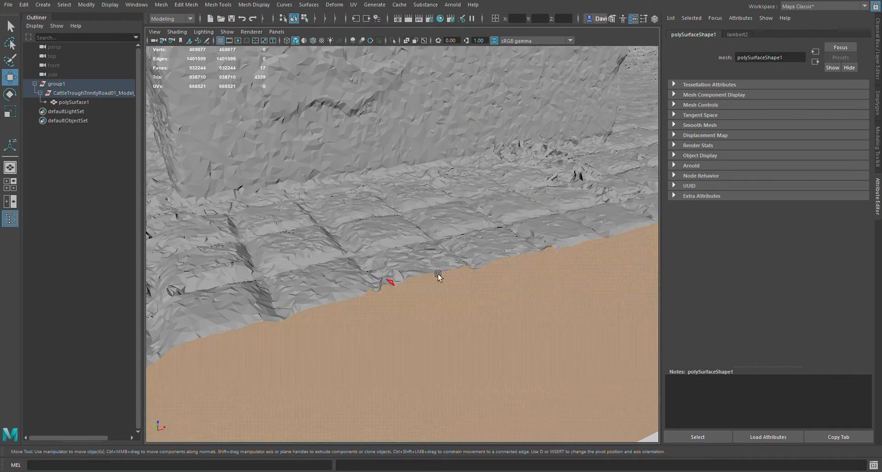
pyautogui.scroll(-4, 414, 287)
pyautogui.keyDown('alt'); pyautogui.moveTo(344, 289); pyautogui.dragTo(430, 294); pyautogui.keyUp('alt')
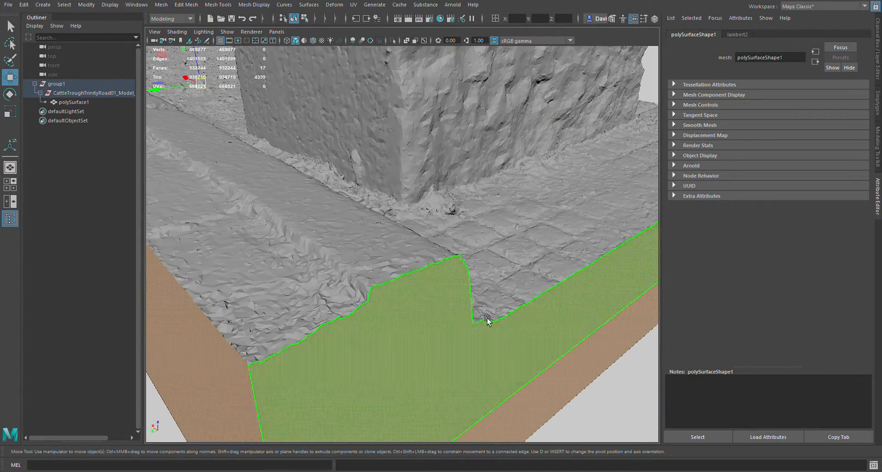
pyautogui.keyDown('alt'); pyautogui.moveTo(488, 319); pyautogui.dragTo(313, 272); pyautogui.keyUp('alt')
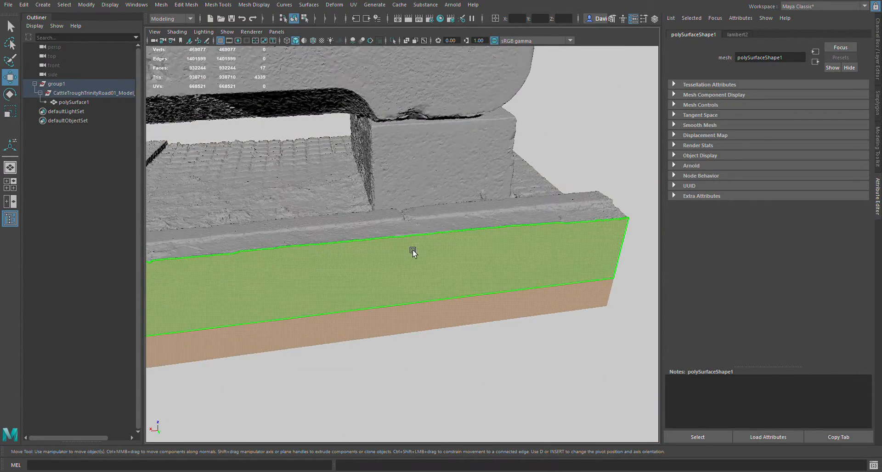
pyautogui.keyDown('alt'); pyautogui.moveTo(619, 238); pyautogui.dragTo(432, 229); pyautogui.keyUp('alt')
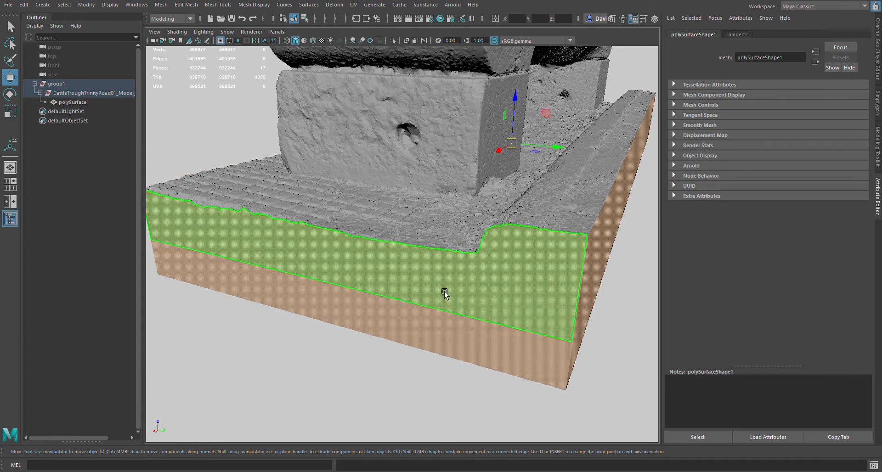
pyautogui.scroll(-8, 517, 299)
pyautogui.keyDown('alt'); pyautogui.moveTo(368, 258); pyautogui.dragTo(381, 270); pyautogui.keyUp('alt')
pyautogui.scroll(6, 498, 292)
pyautogui.keyDown('alt'); pyautogui.moveTo(500, 291); pyautogui.dragTo(413, 260); pyautogui.keyUp('alt')
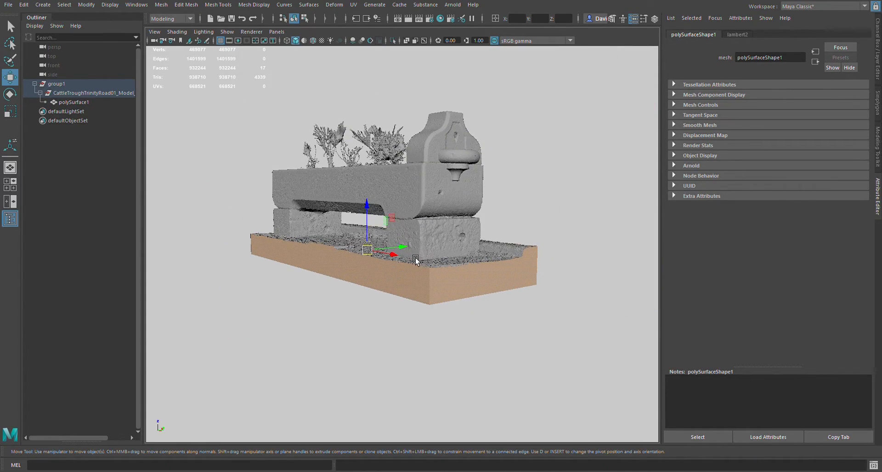
# - Apply a planar UV projection to the selected base side faces and return to the Move tool
pyautogui.keyDown('alt'); pyautogui.moveTo(464, 210); pyautogui.dragTo(454, 214); pyautogui.keyUp('alt')
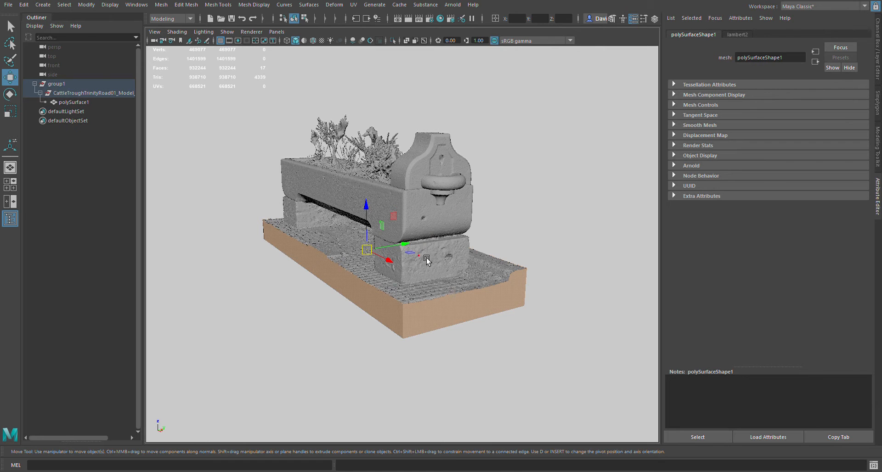
pyautogui.scroll(3, 476, 242)
pyautogui.keyDown('alt'); pyautogui.moveTo(428, 258); pyautogui.dragTo(485, 236); pyautogui.keyUp('alt')
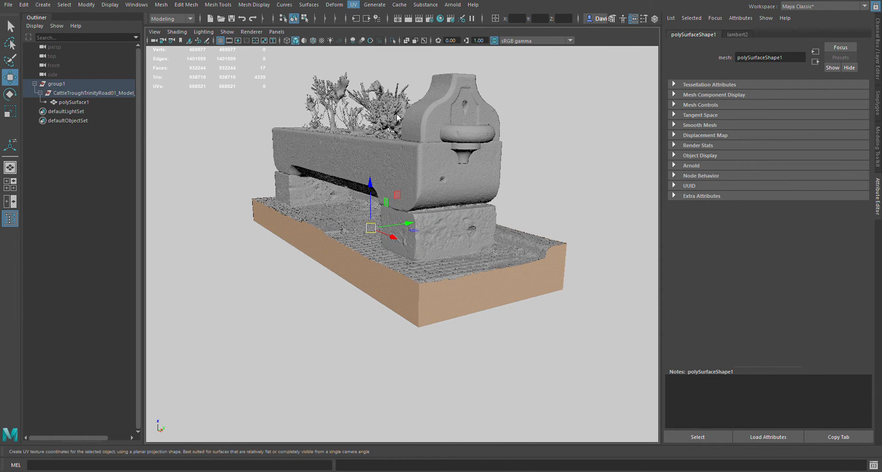
pyautogui.press('t')
pyautogui.scroll(3, 400, 134)
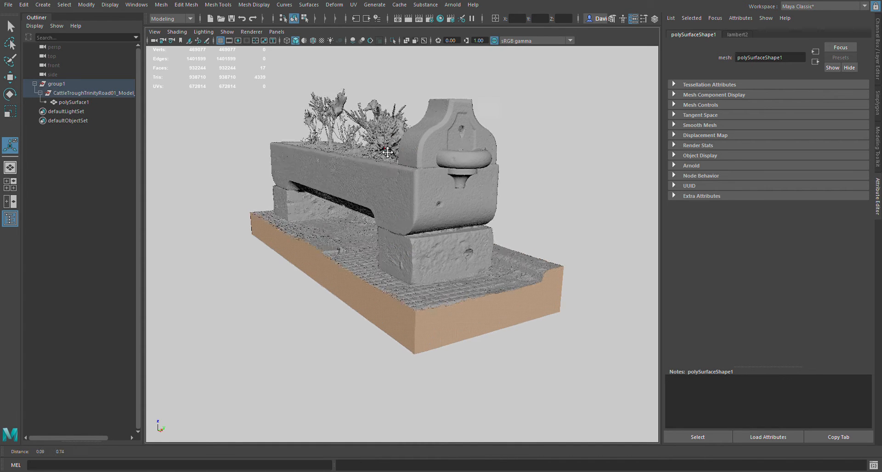
pyautogui.press('w')
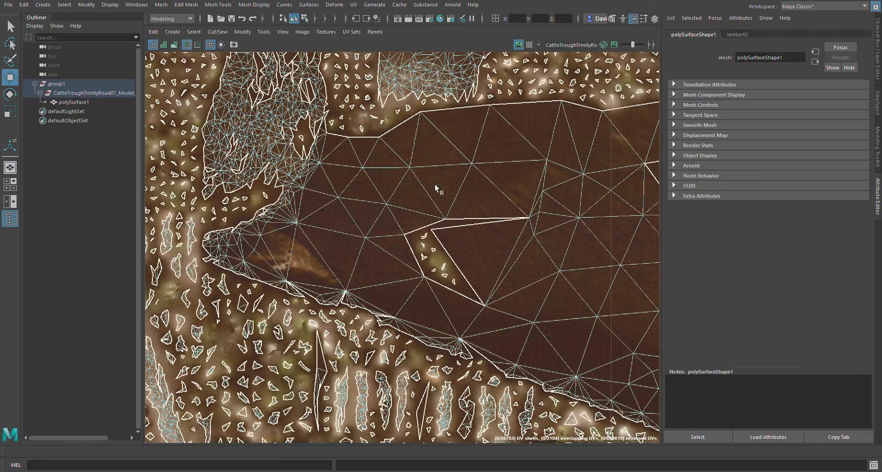
# - Examine how the projected base side UV shell overlaps the texture layout in the UV editor
pyautogui.scroll(-15, 432, 197)
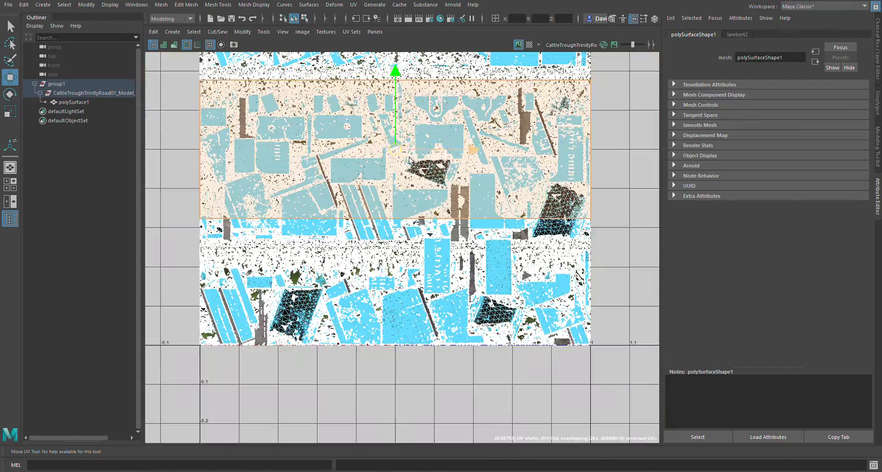
pyautogui.keyDown('alt'); pyautogui.moveTo(467, 94); pyautogui.dragTo(467, 176, button='middle'); pyautogui.keyUp('alt')
pyautogui.scroll(1, 462, 167)
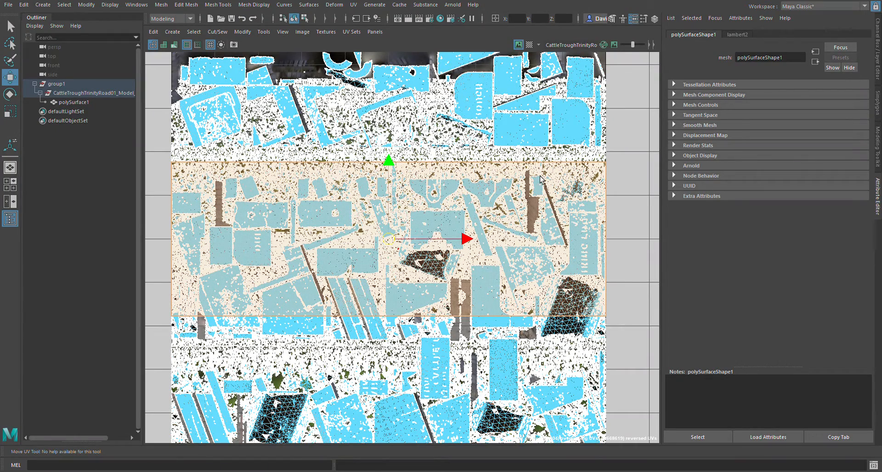
pyautogui.scroll(-1, 541, 179)
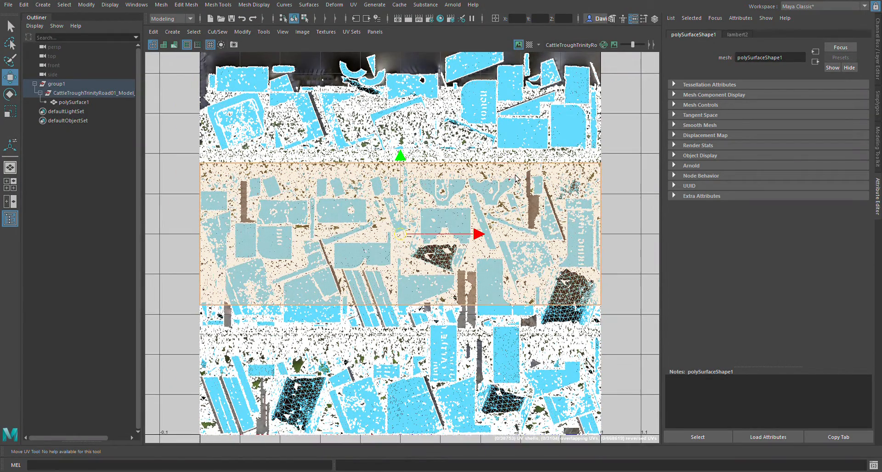
pyautogui.keyDown('alt'); pyautogui.moveTo(509, 180); pyautogui.dragTo(486, 178, button='middle'); pyautogui.keyUp('alt')
pyautogui.keyDown('alt'); pyautogui.moveTo(487, 178); pyautogui.dragTo(529, 160, button='right'); pyautogui.keyUp('alt')
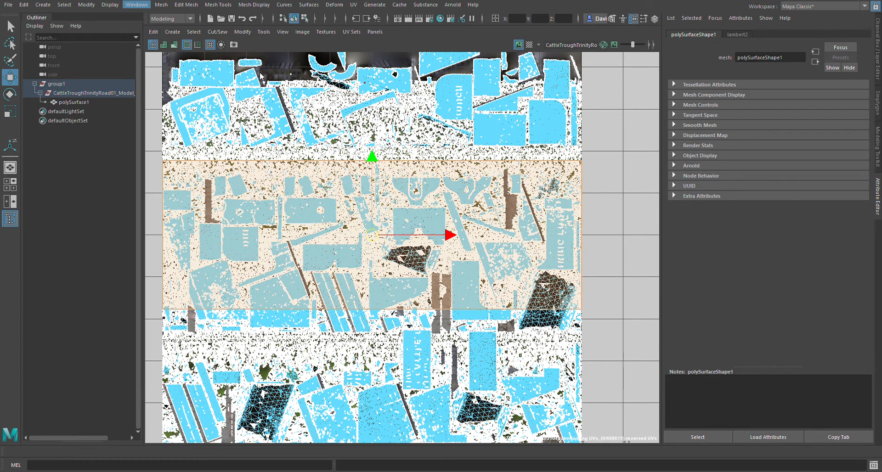
pyautogui.press('space')
pyautogui.press('space')
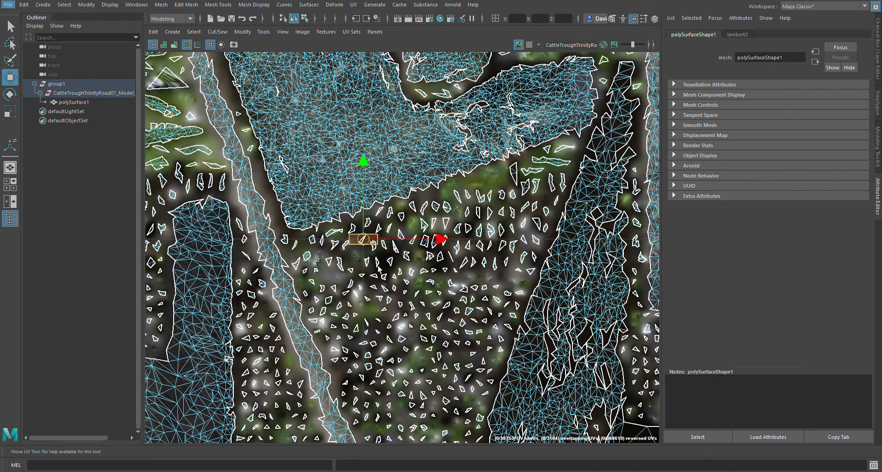
# - Scale the base side UV shell down to a tiny size in the UV editor
pyautogui.scroll(4, 250, 281)
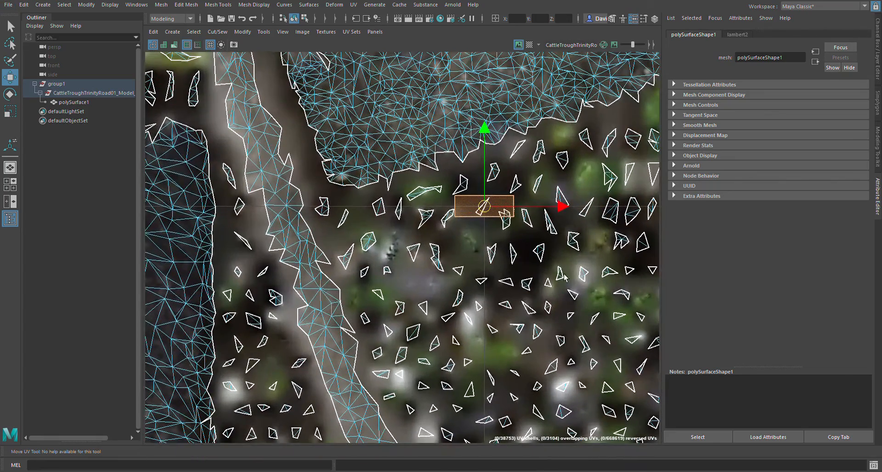
pyautogui.press('r')
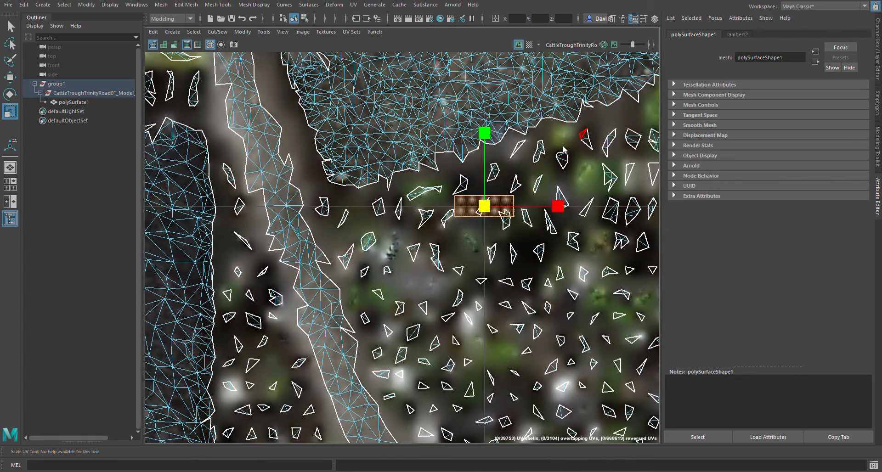
pyautogui.hotkey('ctrl', 'z')
pyautogui.moveTo(548, 156); pyautogui.dragTo(524, 166, button='middle')
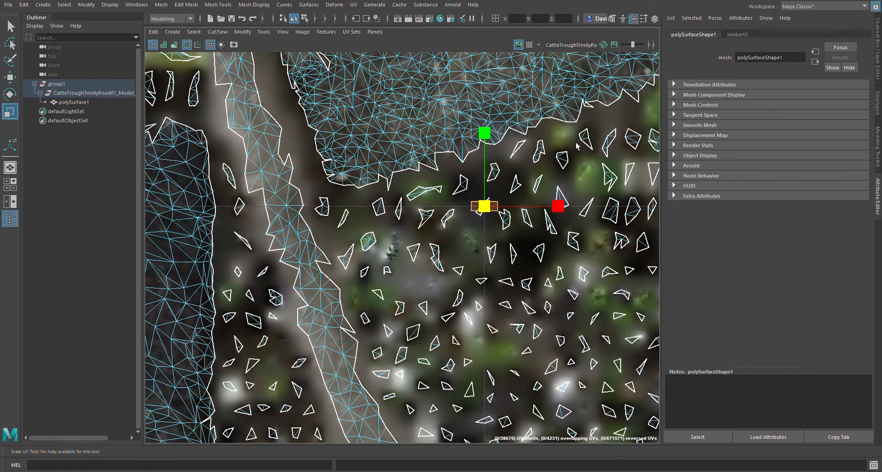
pyautogui.moveTo(576, 142); pyautogui.dragTo(567, 149, button='middle')
pyautogui.scroll(-5, 442, 256)
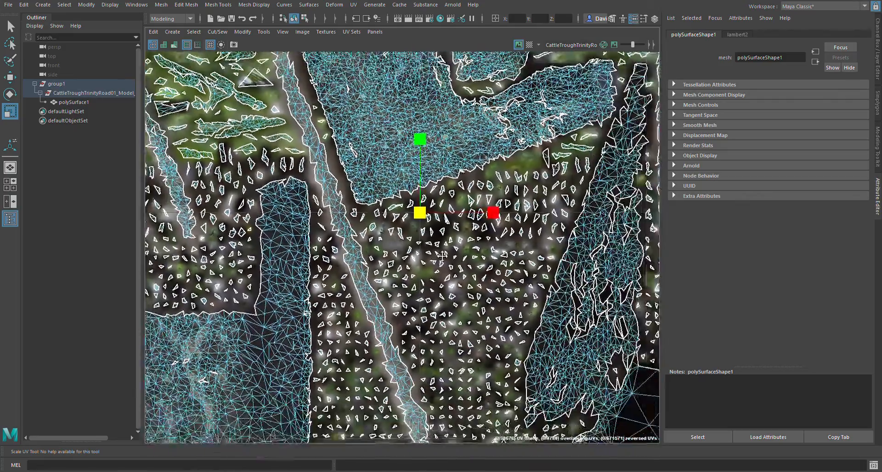
# - Move the tiny base side UV shell onto the uniform dark area of the texture, beside the brown patch
pyautogui.keyDown('alt'); pyautogui.moveTo(442, 255); pyautogui.dragTo(322, 122, button='middle'); pyautogui.keyUp('alt')
pyautogui.keyDown('alt'); pyautogui.moveTo(486, 272); pyautogui.dragTo(488, 250, button='middle'); pyautogui.keyUp('alt')
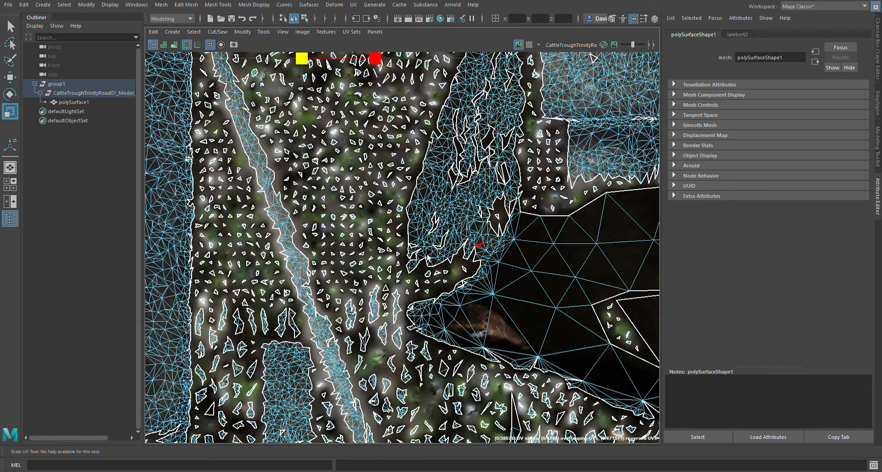
pyautogui.press('w')
pyautogui.keyDown('alt'); pyautogui.moveTo(317, 115); pyautogui.dragTo(316, 122, button='middle'); pyautogui.keyUp('alt')
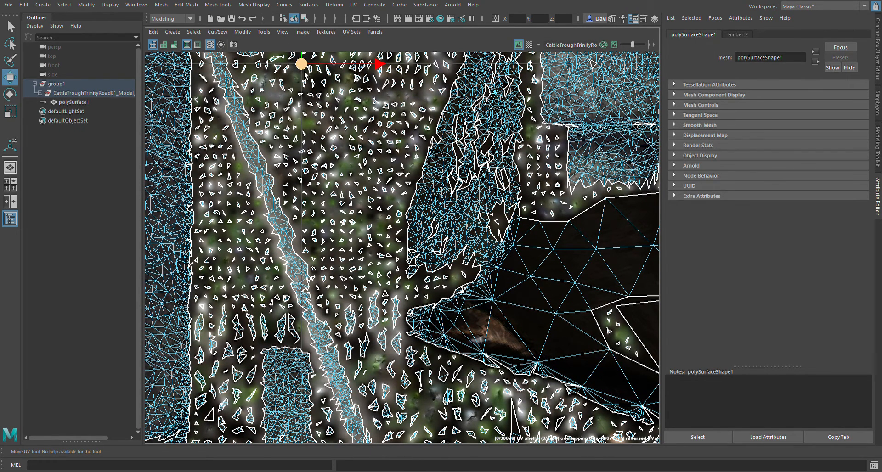
pyautogui.moveTo(302, 65); pyautogui.dragTo(535, 330)
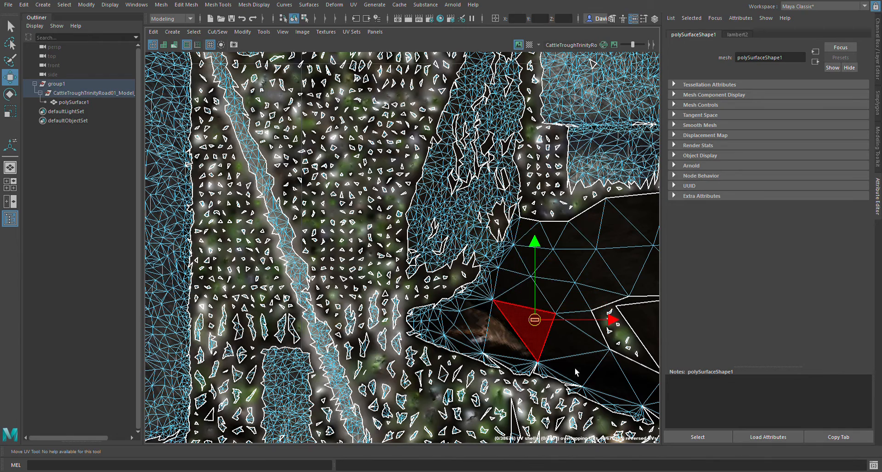
pyautogui.scroll(6, 574, 368)
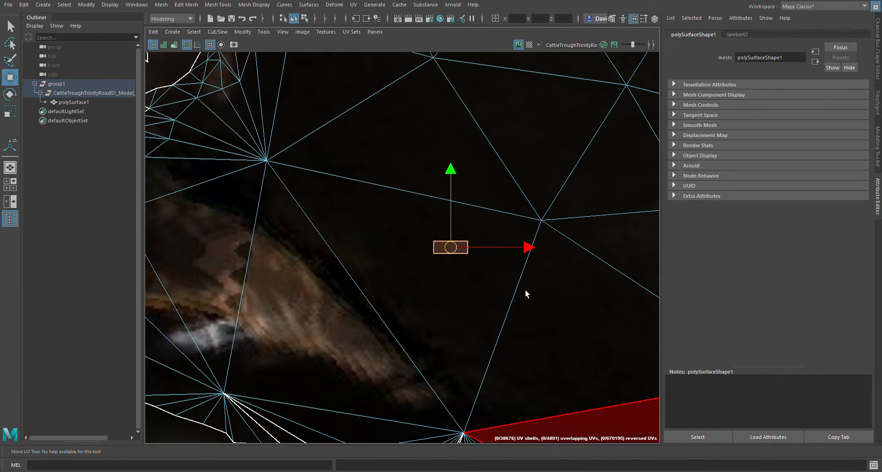
pyautogui.scroll(-1, 573, 181)
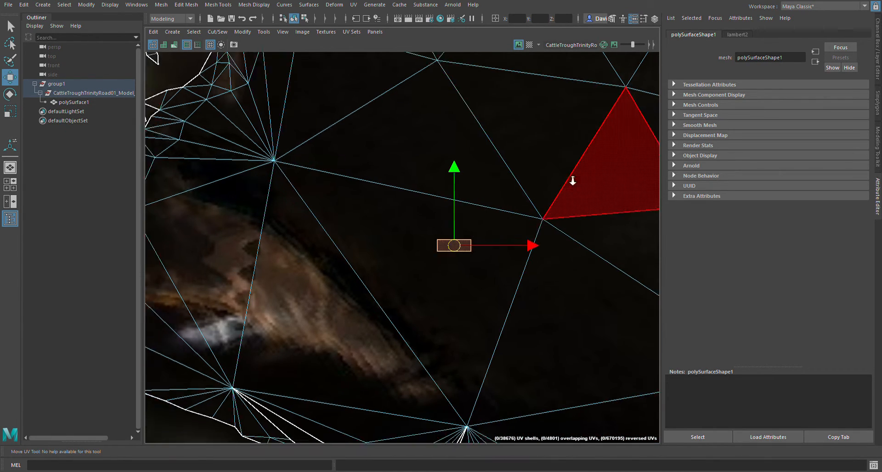
pyautogui.scroll(-3, 573, 181)
pyautogui.scroll(-6, 577, 211)
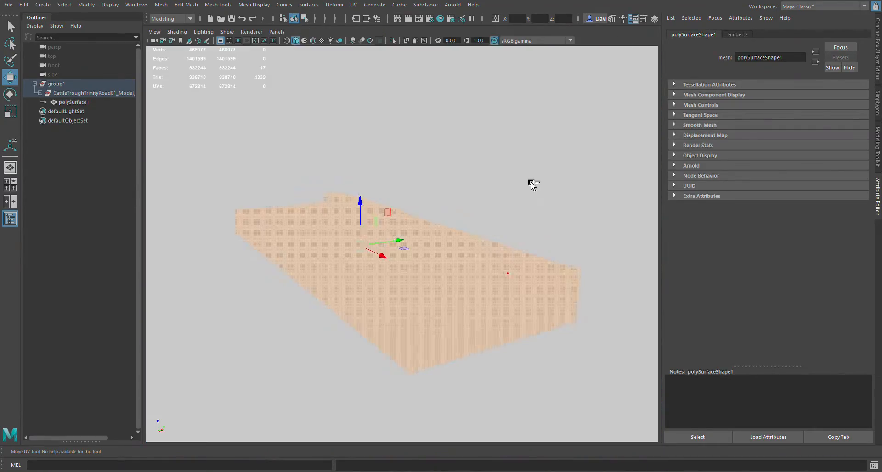
# - Inspect the selected base side faces from all around the trough in the perspective view
pyautogui.keyDown('alt'); pyautogui.moveTo(533, 185); pyautogui.dragTo(410, 240); pyautogui.keyUp('alt')
pyautogui.keyDown('alt'); pyautogui.moveTo(338, 207); pyautogui.dragTo(384, 209); pyautogui.keyUp('alt')
pyautogui.keyDown('alt'); pyautogui.moveTo(254, 192); pyautogui.dragTo(251, 218, button='middle'); pyautogui.keyUp('alt')
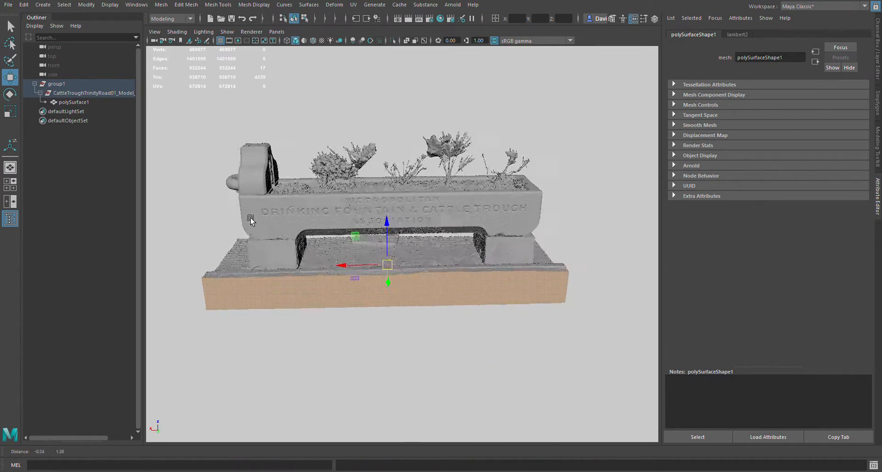
pyautogui.keyDown('alt'); pyautogui.moveTo(250, 219); pyautogui.dragTo(360, 227); pyautogui.keyUp('alt')
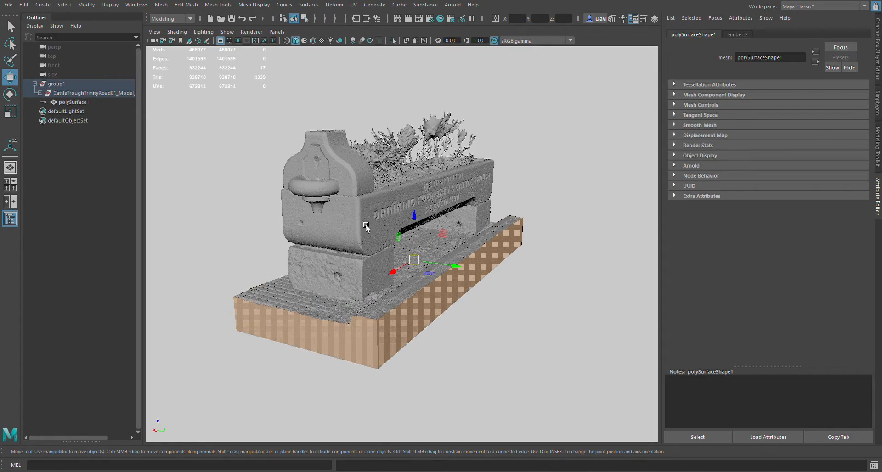
pyautogui.keyDown('alt'); pyautogui.moveTo(406, 331); pyautogui.dragTo(377, 306); pyautogui.keyUp('alt')
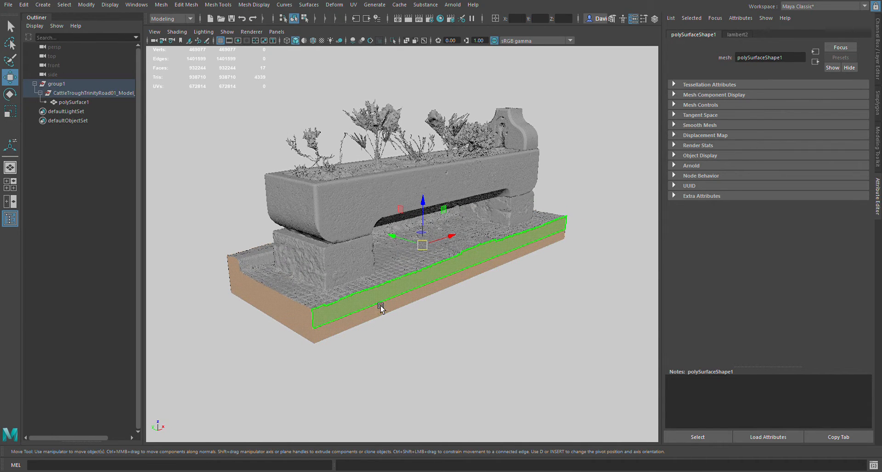
pyautogui.keyDown('alt'); pyautogui.moveTo(326, 259); pyautogui.dragTo(359, 257); pyautogui.keyUp('alt')
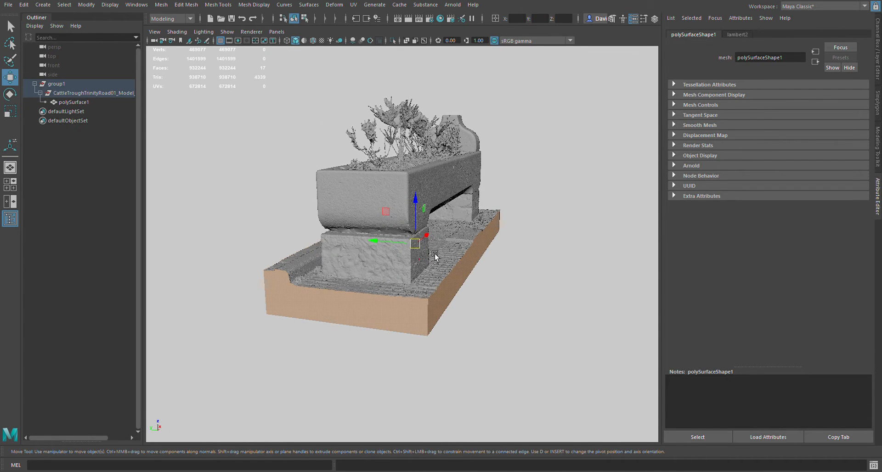
pyautogui.keyDown('alt'); pyautogui.moveTo(480, 250); pyautogui.dragTo(345, 65); pyautogui.keyUp('alt')
# - Deselect the faces and inspect the trough and its base sides in textured display
pyautogui.click(248, 115)
pyautogui.press('6')
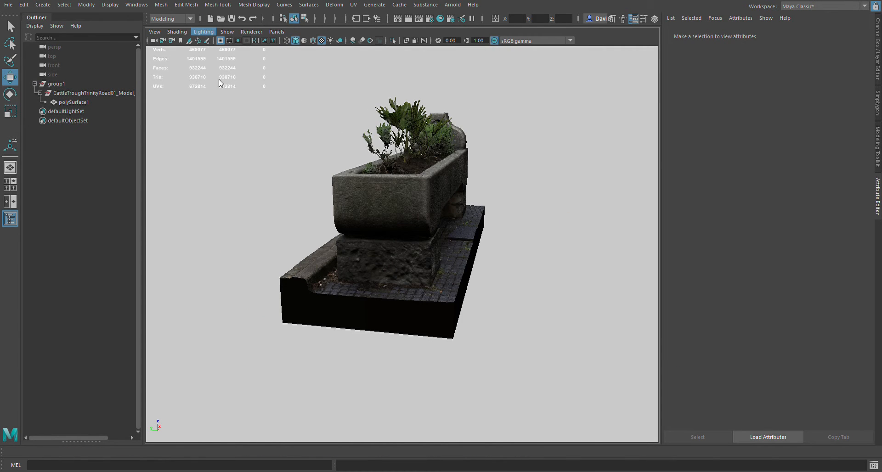
pyautogui.keyDown('alt'); pyautogui.moveTo(359, 197); pyautogui.dragTo(462, 218); pyautogui.keyUp('alt')
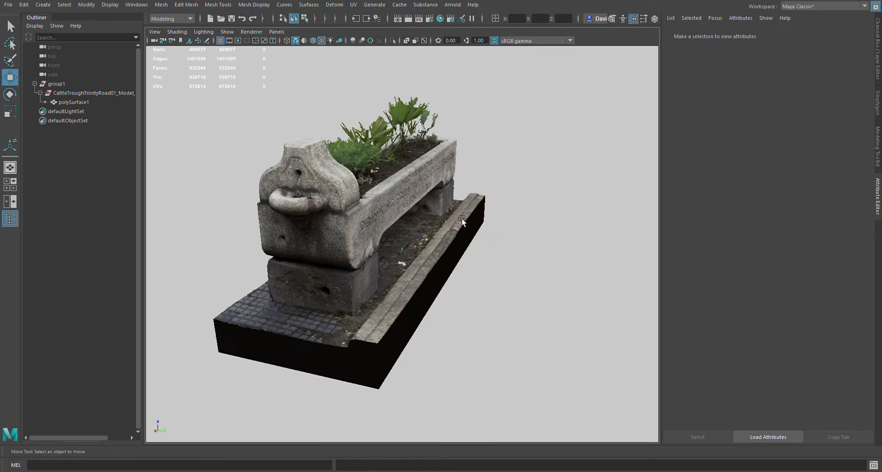
pyautogui.keyDown('alt'); pyautogui.moveTo(311, 370); pyautogui.dragTo(379, 306); pyautogui.keyUp('alt')
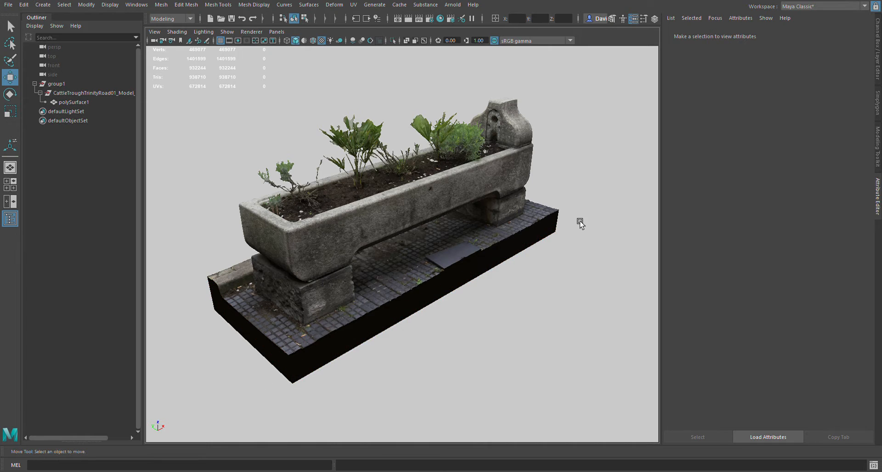
pyautogui.keyDown('alt'); pyautogui.moveTo(377, 311); pyautogui.dragTo(319, 64); pyautogui.keyUp('alt')
# - Return to object selection, select the trough mesh polySurface1 and show it in wireframe
pyautogui.click(305, 20)
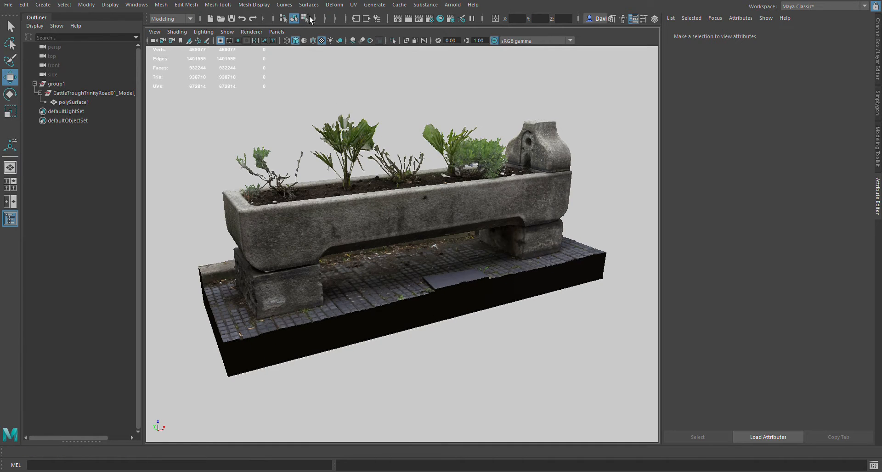
pyautogui.click(295, 19)
pyautogui.scroll(-2, 434, 226)
pyautogui.keyDown('alt'); pyautogui.moveTo(433, 226); pyautogui.dragTo(453, 220); pyautogui.keyUp('alt')
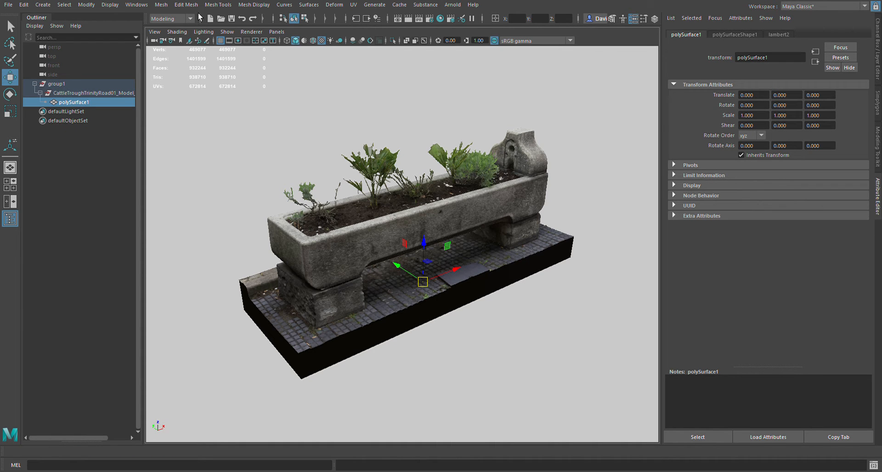
pyautogui.press('4')
# - Triangulate the whole trough mesh, including the large base side polygons
pyautogui.keyDown('alt'); pyautogui.moveTo(419, 275); pyautogui.dragTo(391, 283); pyautogui.keyUp('alt')
pyautogui.scroll(5, 450, 245)
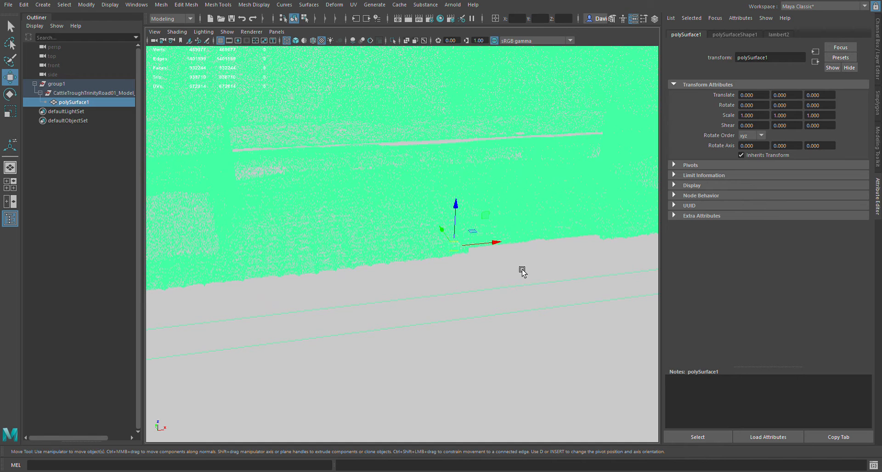
pyautogui.keyDown('alt'); pyautogui.moveTo(547, 271); pyautogui.dragTo(364, 233, button='right'); pyautogui.keyUp('alt')
pyautogui.keyDown('alt'); pyautogui.moveTo(364, 233); pyautogui.dragTo(401, 216); pyautogui.keyUp('alt')
pyautogui.keyDown('alt'); pyautogui.moveTo(402, 217); pyautogui.dragTo(440, 217, button='right'); pyautogui.keyUp('alt')
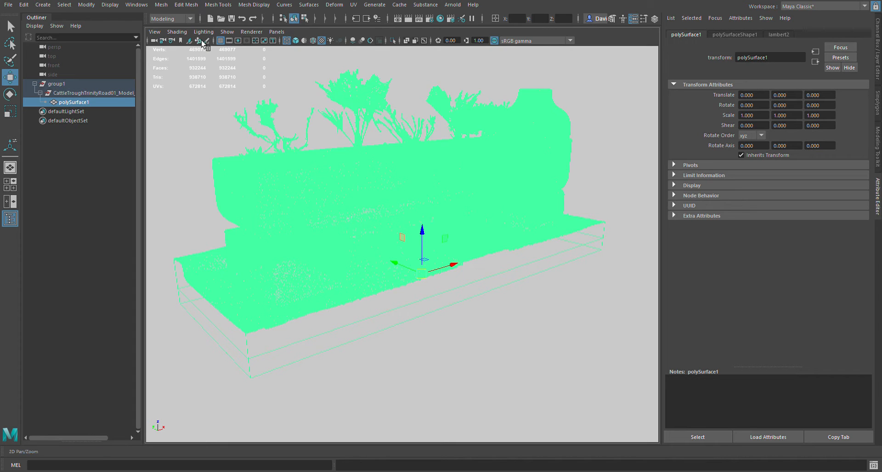
pyautogui.keyDown('alt'); pyautogui.moveTo(328, 125); pyautogui.dragTo(337, 135, button='middle'); pyautogui.keyUp('alt')
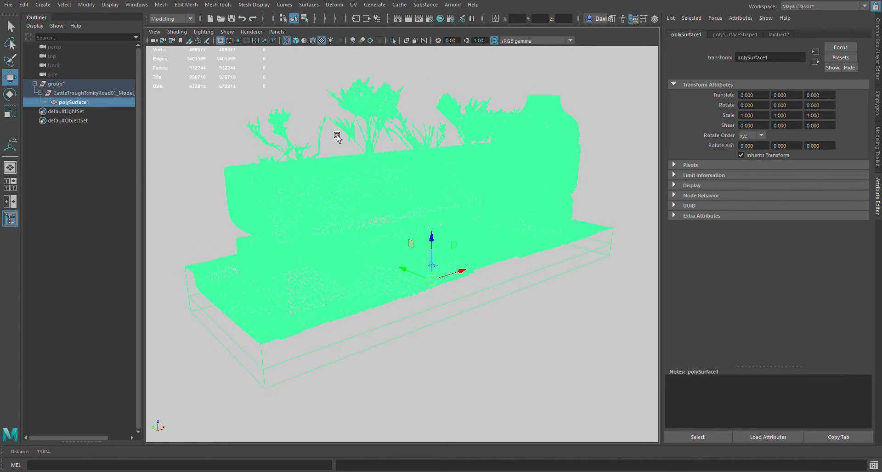
pyautogui.keyDown('alt'); pyautogui.moveTo(337, 135); pyautogui.dragTo(331, 131, button='right'); pyautogui.keyUp('alt')
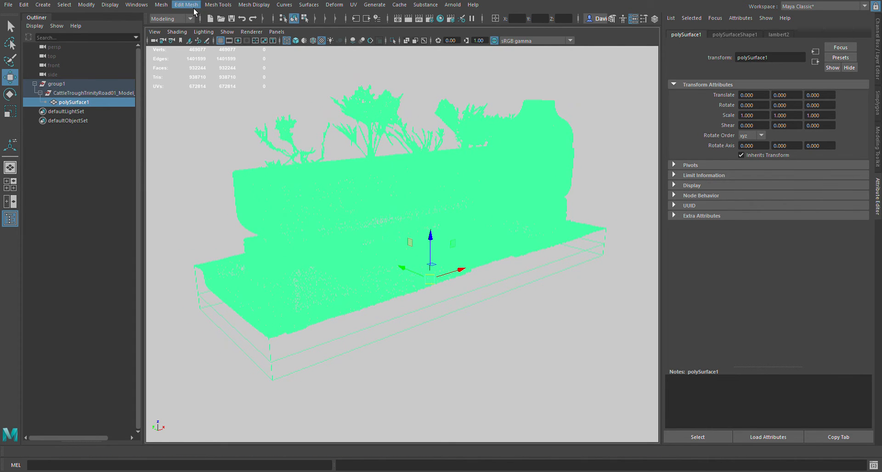
pyautogui.click(164, 7)
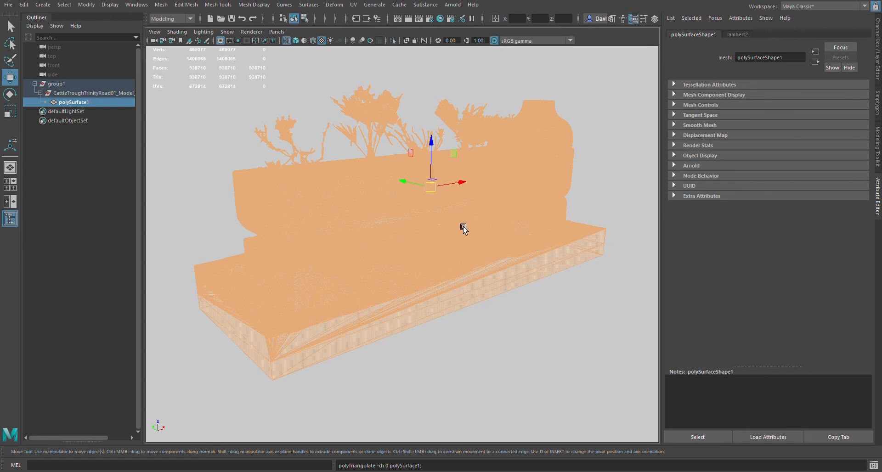
# - Return to object mode and examine the triangulated base sides in wireframe display
pyautogui.keyDown('alt'); pyautogui.moveTo(388, 242); pyautogui.dragTo(428, 200, button='middle'); pyautogui.keyUp('alt')
pyautogui.scroll(1, 428, 201)
pyautogui.click(304, 21)
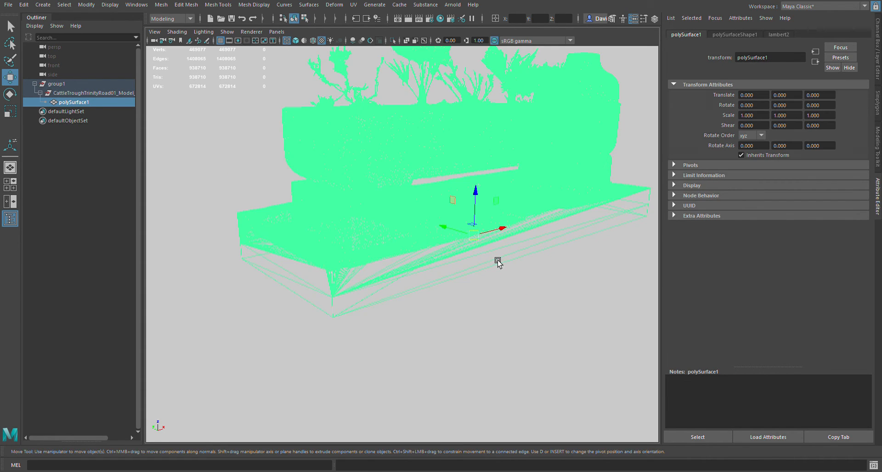
pyautogui.keyDown('alt'); pyautogui.moveTo(361, 285); pyautogui.dragTo(537, 292); pyautogui.keyUp('alt')
pyautogui.keyDown('alt'); pyautogui.moveTo(394, 252); pyautogui.dragTo(604, 291, button='right'); pyautogui.keyUp('alt')
pyautogui.keyDown('alt'); pyautogui.moveTo(432, 246); pyautogui.dragTo(455, 244); pyautogui.keyUp('alt')
pyautogui.keyDown('alt'); pyautogui.moveTo(455, 244); pyautogui.dragTo(466, 244, button='right'); pyautogui.keyUp('alt')
pyautogui.keyDown('alt'); pyautogui.moveTo(466, 245); pyautogui.dragTo(574, 281); pyautogui.keyUp('alt')
# - Inspect the triangulated base corners, the top and the whole trough in shaded display
pyautogui.press('5')
pyautogui.moveTo(468, 253)
pyautogui.keyDown('alt'); pyautogui.mouseDown()
pyautogui.moveTo(409, 219)
pyautogui.moveTo(355, 205)
pyautogui.moveTo(434, 199)
pyautogui.mouseUp(); pyautogui.keyUp('alt')
pyautogui.keyDown('alt'); pyautogui.moveTo(434, 200); pyautogui.dragTo(467, 206, button='right'); pyautogui.keyUp('alt')
pyautogui.keyDown('alt'); pyautogui.moveTo(466, 207); pyautogui.dragTo(494, 207); pyautogui.keyUp('alt')
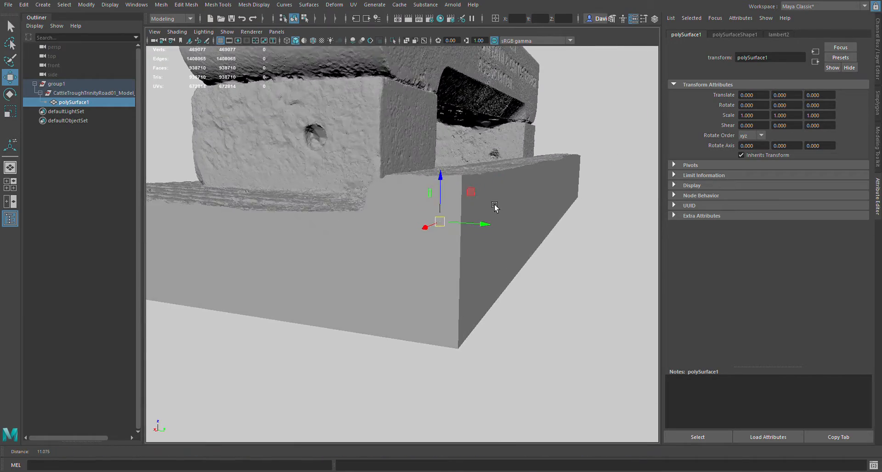
pyautogui.keyDown('alt'); pyautogui.moveTo(494, 207); pyautogui.dragTo(377, 183, button='right'); pyautogui.keyUp('alt')
pyautogui.keyDown('alt'); pyautogui.moveTo(377, 184); pyautogui.dragTo(400, 195); pyautogui.keyUp('alt')
pyautogui.keyDown('alt'); pyautogui.moveTo(400, 194); pyautogui.dragTo(343, 183, button='right'); pyautogui.keyUp('alt')
pyautogui.keyDown('alt'); pyautogui.moveTo(343, 182); pyautogui.dragTo(342, 212, button='middle'); pyautogui.keyUp('alt')
pyautogui.keyDown('alt'); pyautogui.moveTo(343, 211); pyautogui.dragTo(392, 236); pyautogui.keyUp('alt')
pyautogui.moveTo(449, 231)
pyautogui.keyDown('alt'); pyautogui.mouseDown()
pyautogui.moveTo(457, 244)
pyautogui.moveTo(442, 223)
pyautogui.mouseUp(); pyautogui.keyUp('alt')
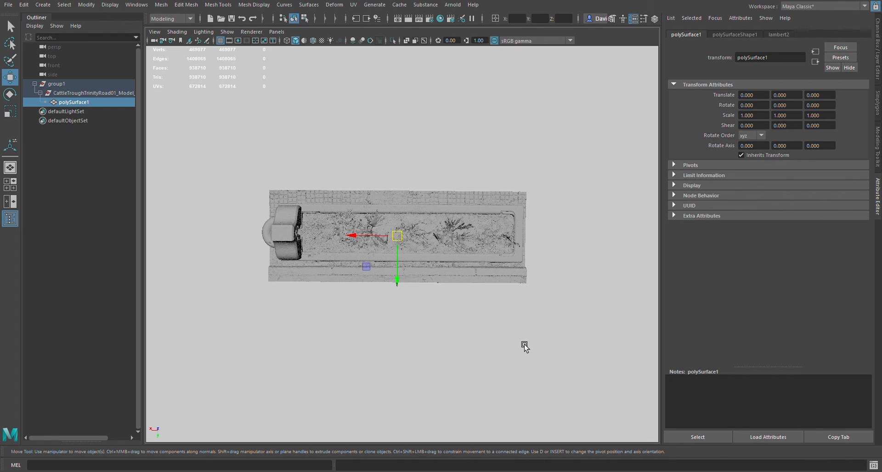
pyautogui.keyDown('alt'); pyautogui.moveTo(524, 345); pyautogui.dragTo(281, 275); pyautogui.keyUp('alt')
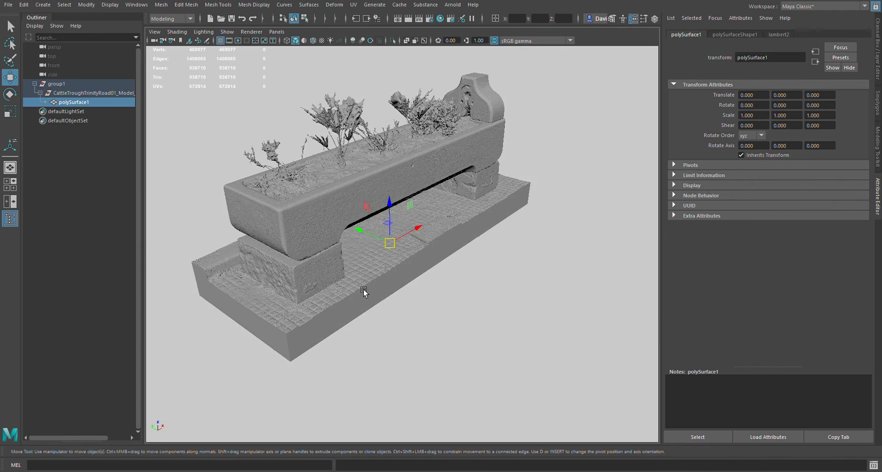